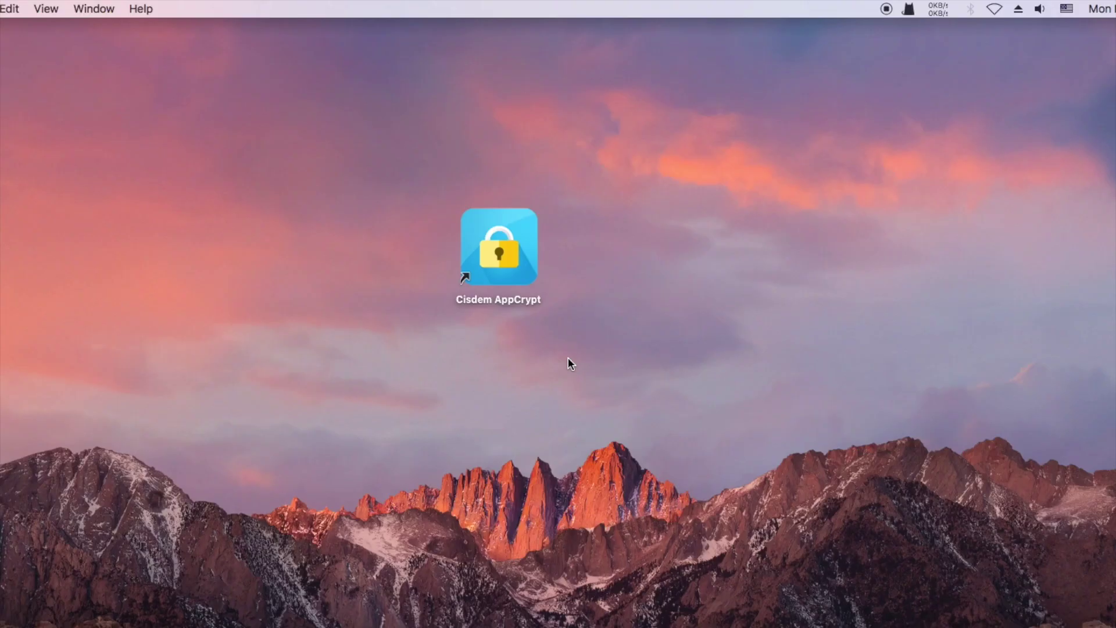
Launch Cisdem AppCrypt from its desktop icon.
double_click(497, 220)
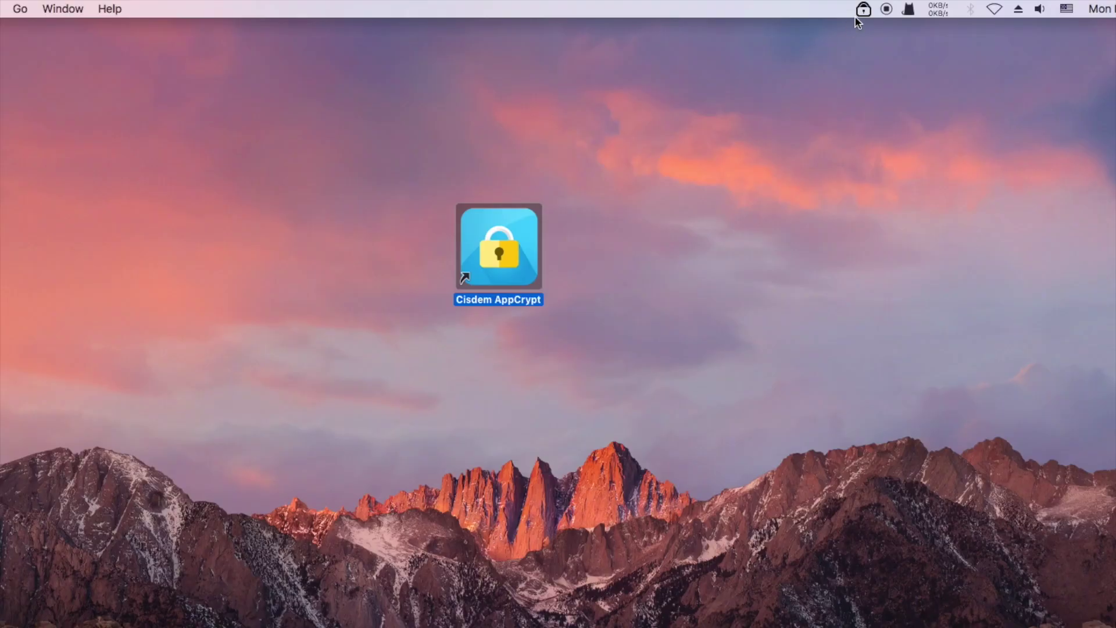
Unlock AppCrypt's main window from the menu-bar icon by entering the password.
click(861, 9)
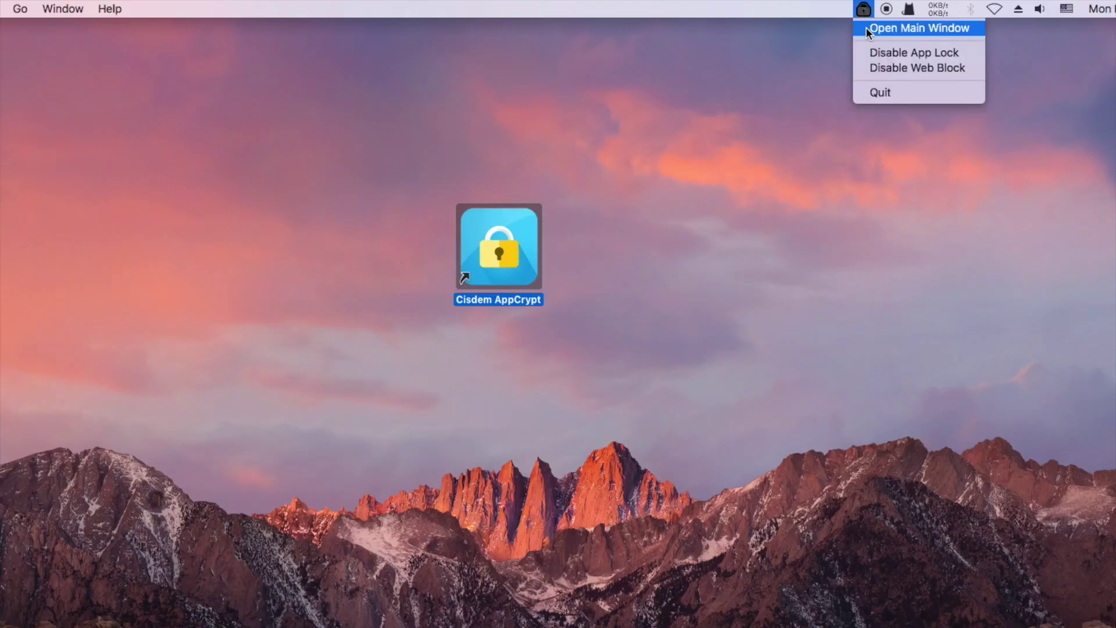
click(875, 30)
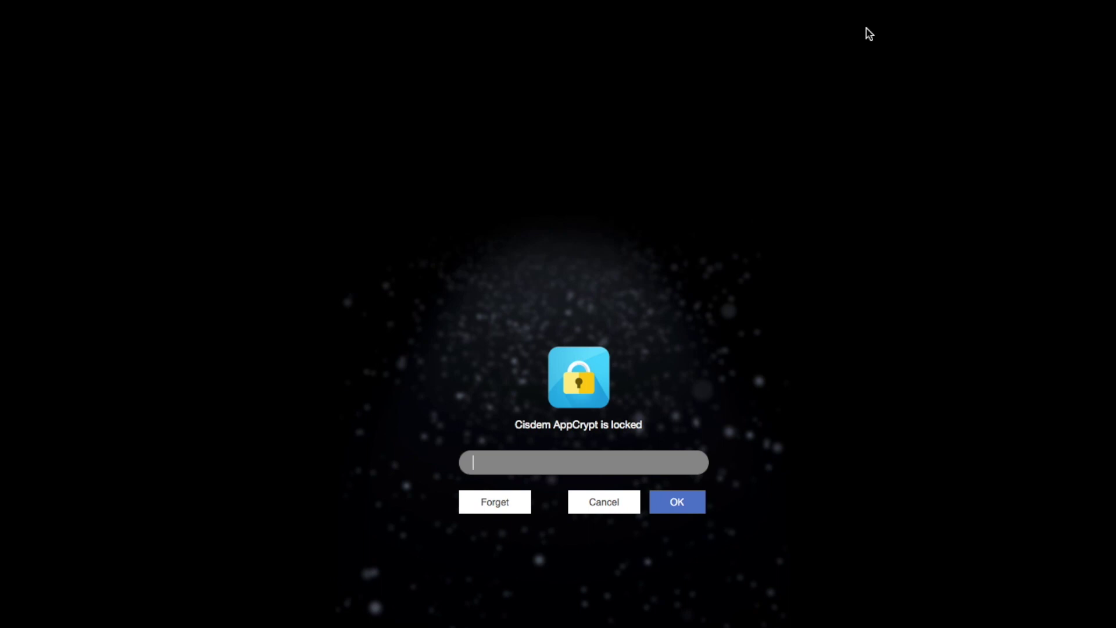
text(123)
click(680, 509)
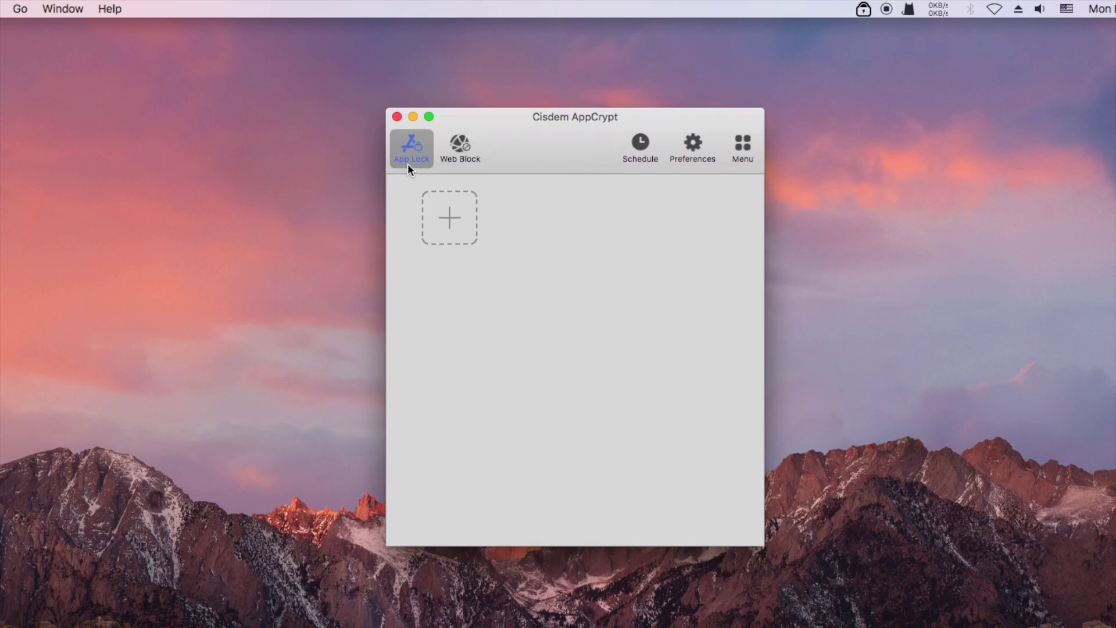
Add CodeOfWar, Minecraft and Roblox from Applications to the App Lock list.
click(450, 219)
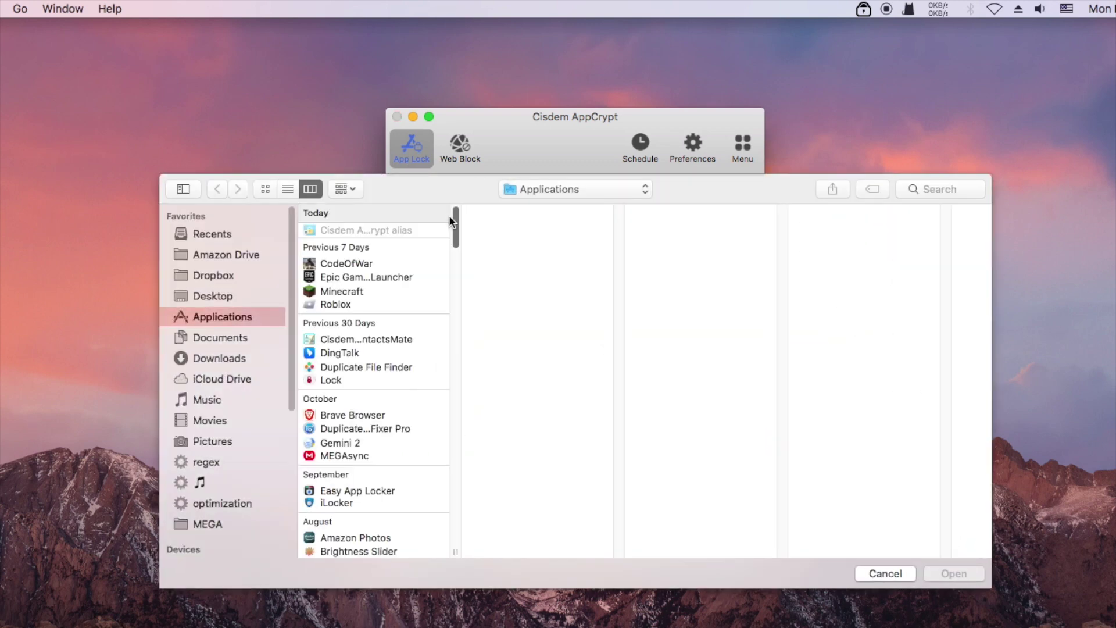
scroll(410, 268, down, 2)
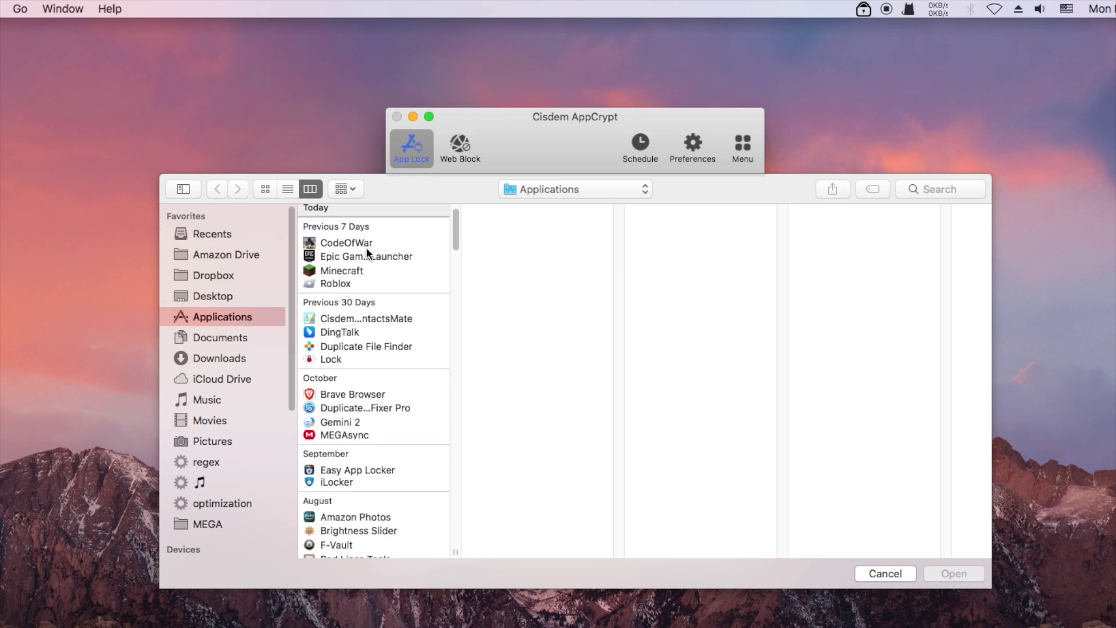
drag(455, 552, 514, 552)
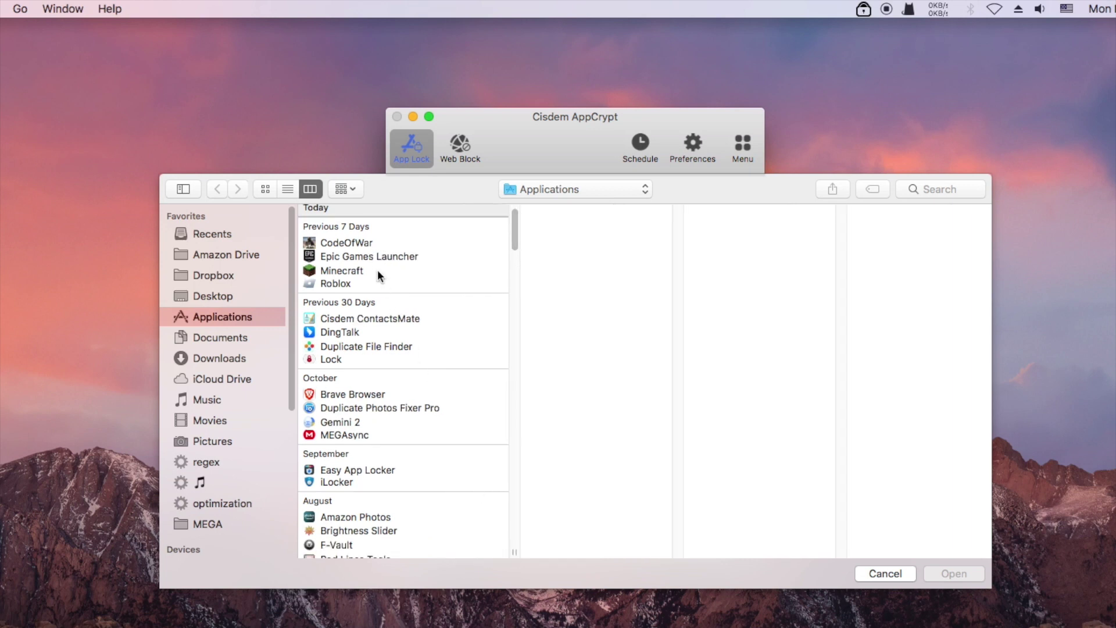
click(366, 246)
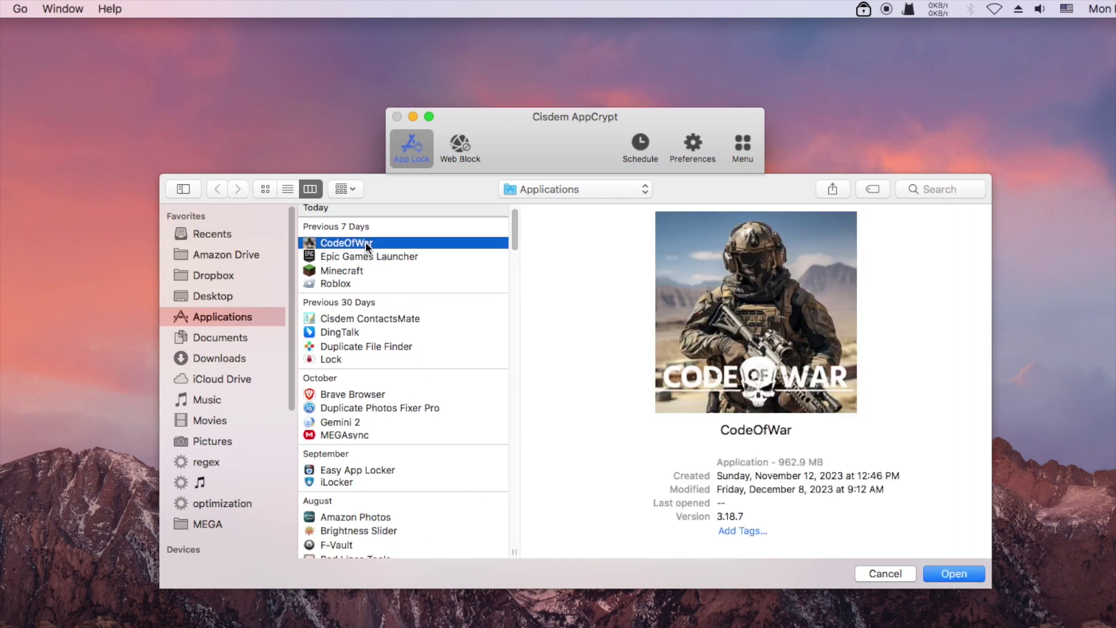
super+click(362, 271)
super+click(360, 283)
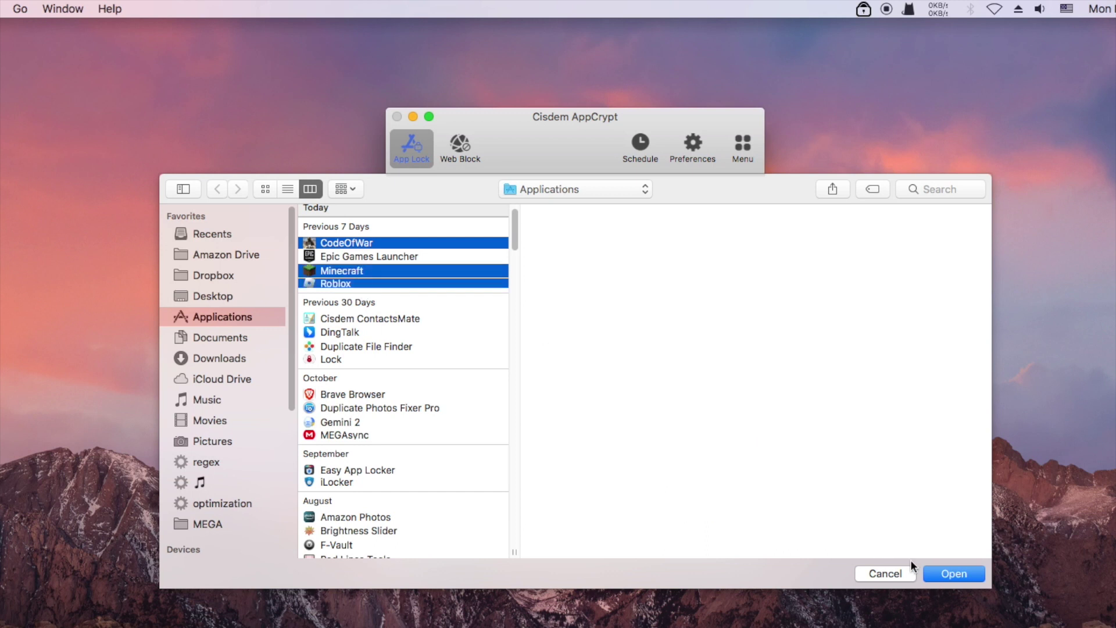
click(956, 572)
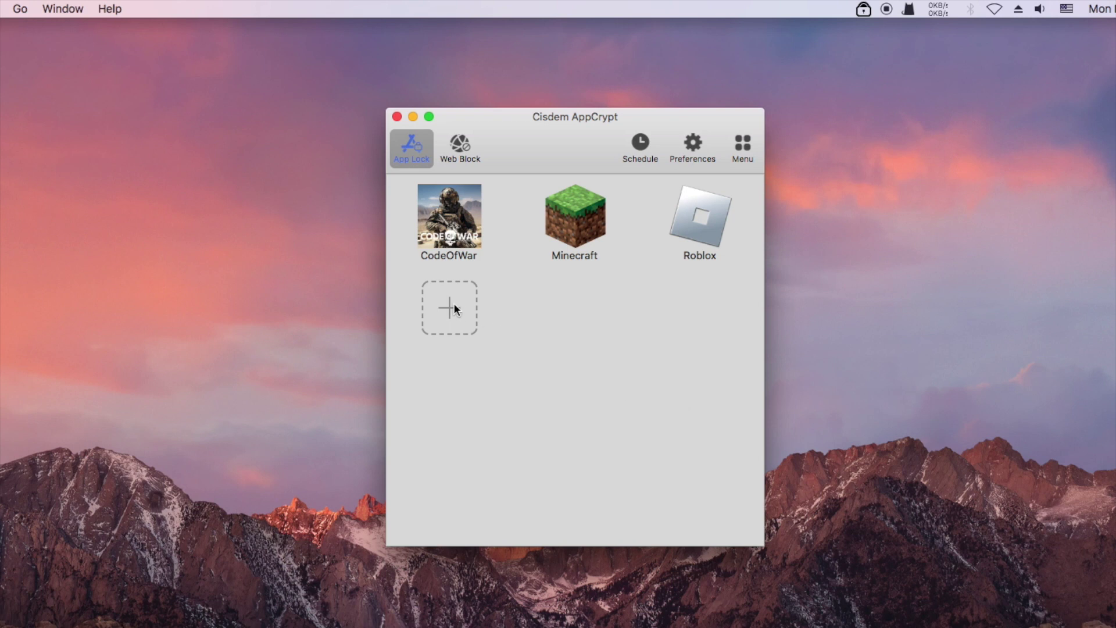
click(397, 117)
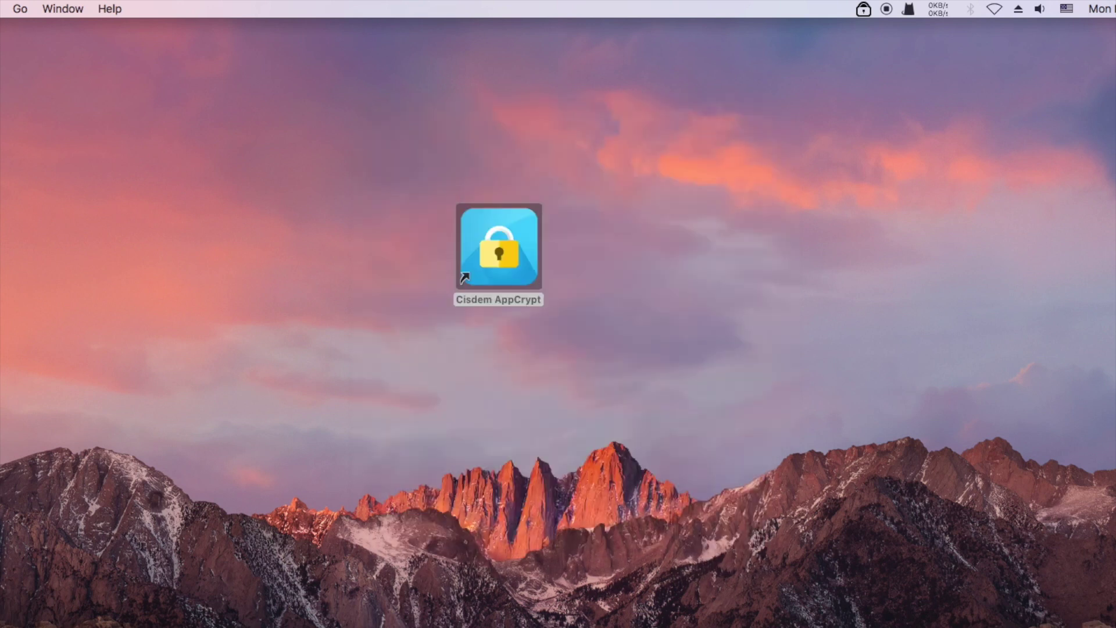
key(F4)
text(code)
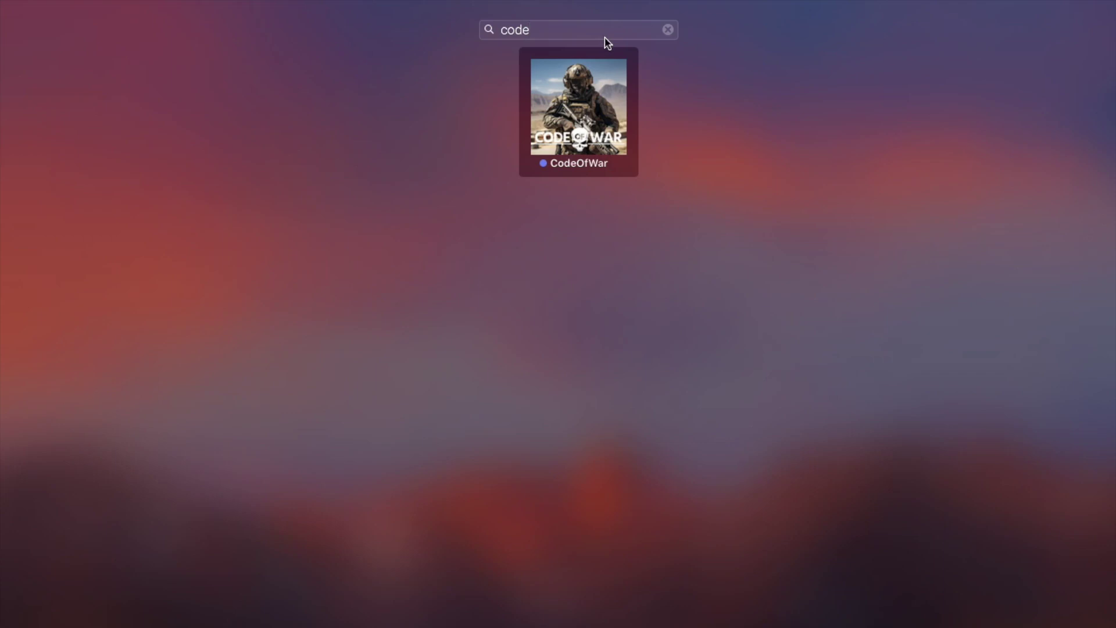
click(594, 101)
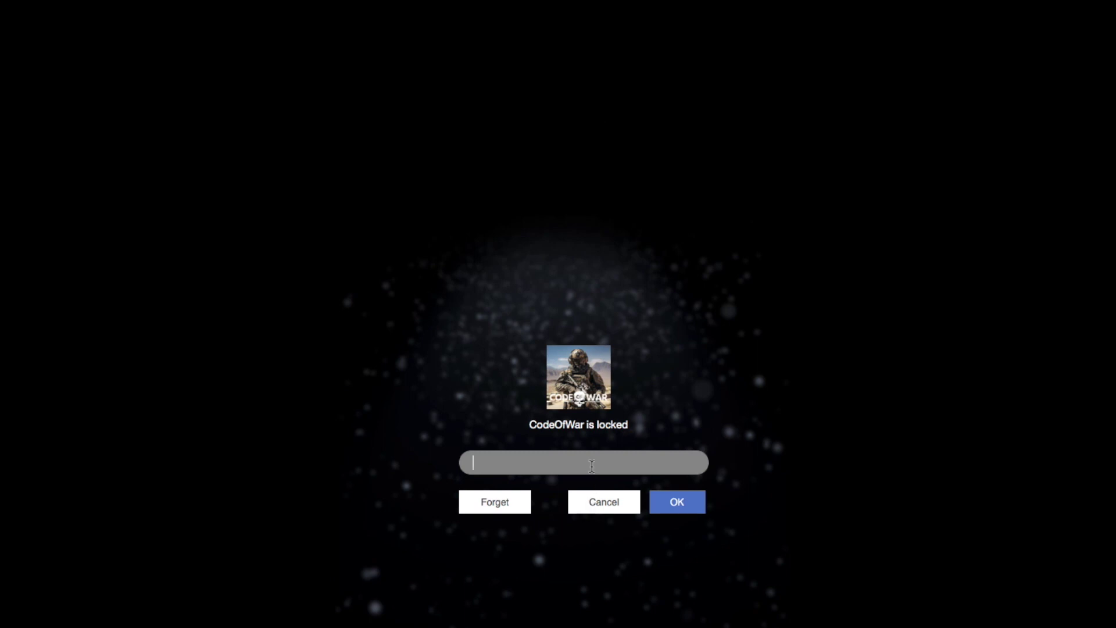
text(•••)
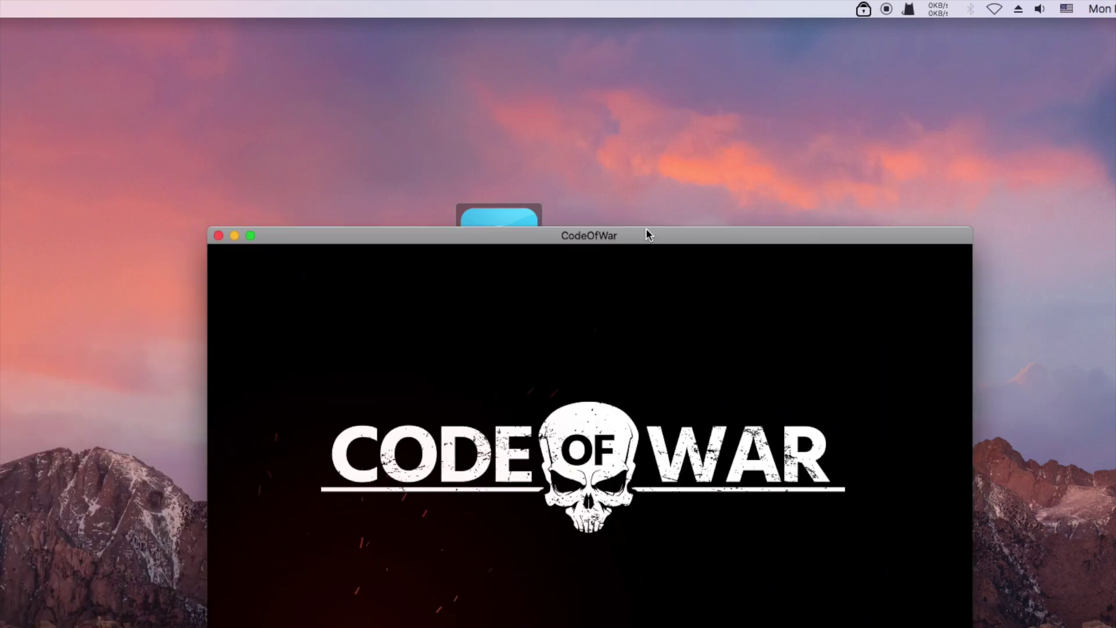
click(230, 223)
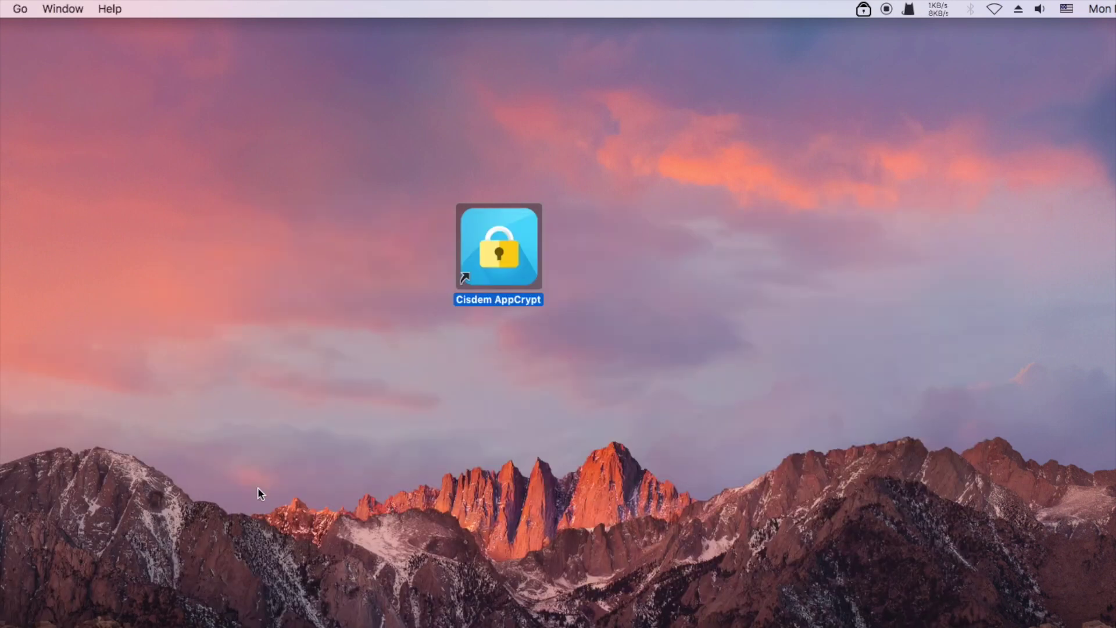
key(F4)
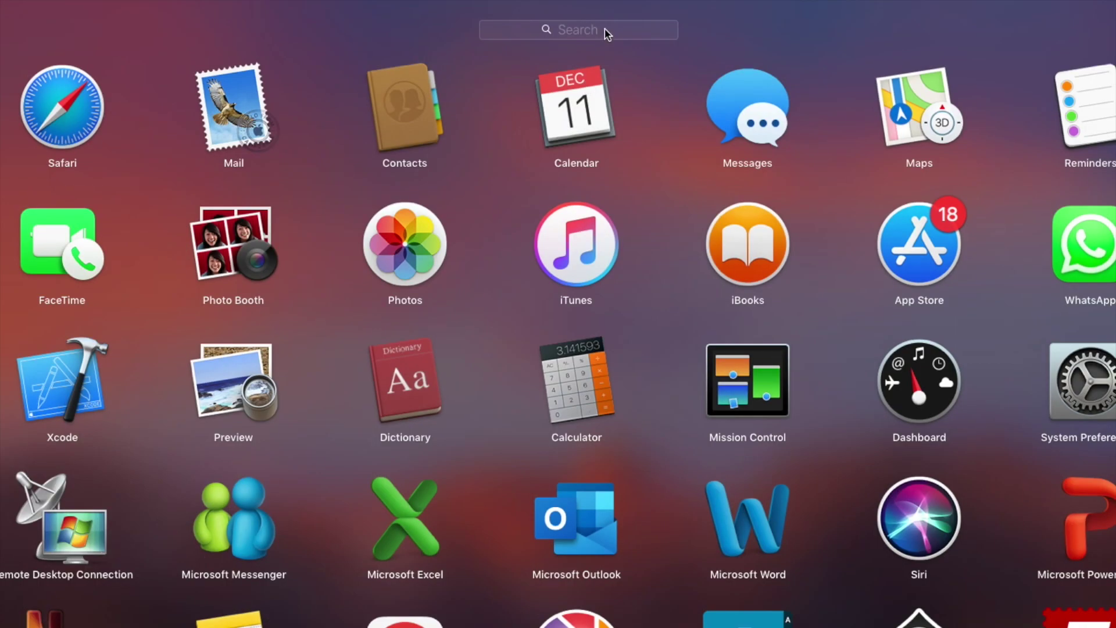
text(code)
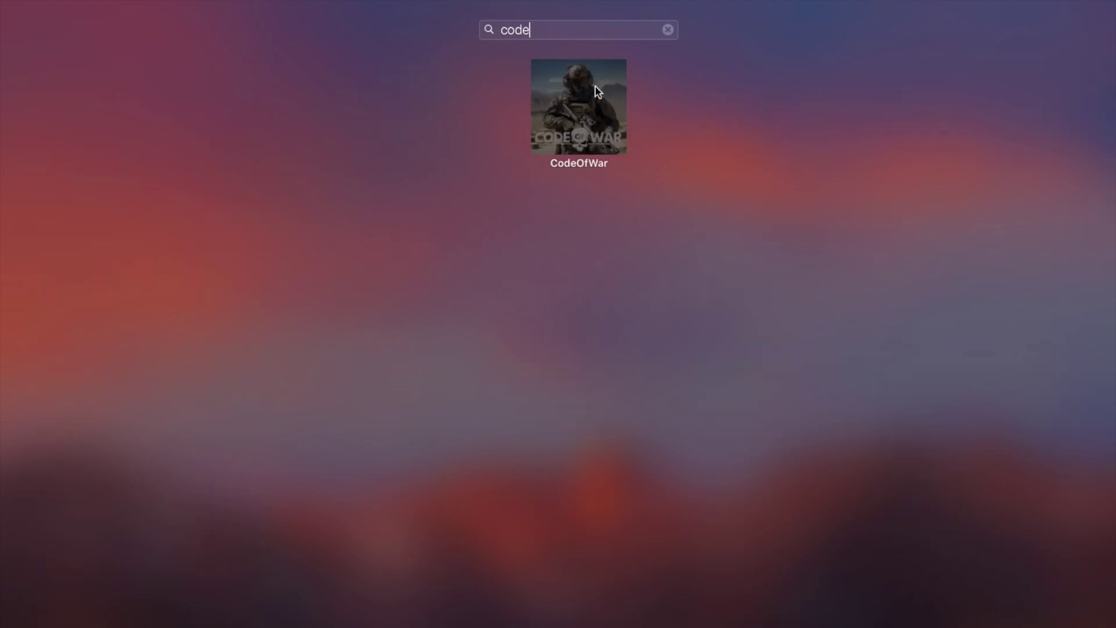
click(598, 91)
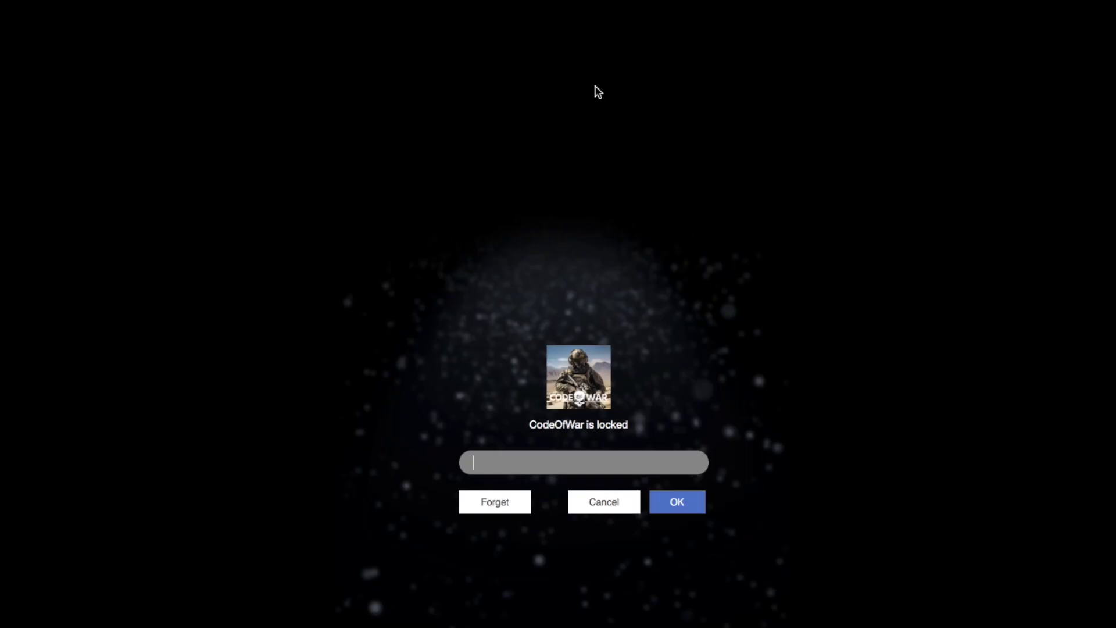
text(••)
click(677, 502)
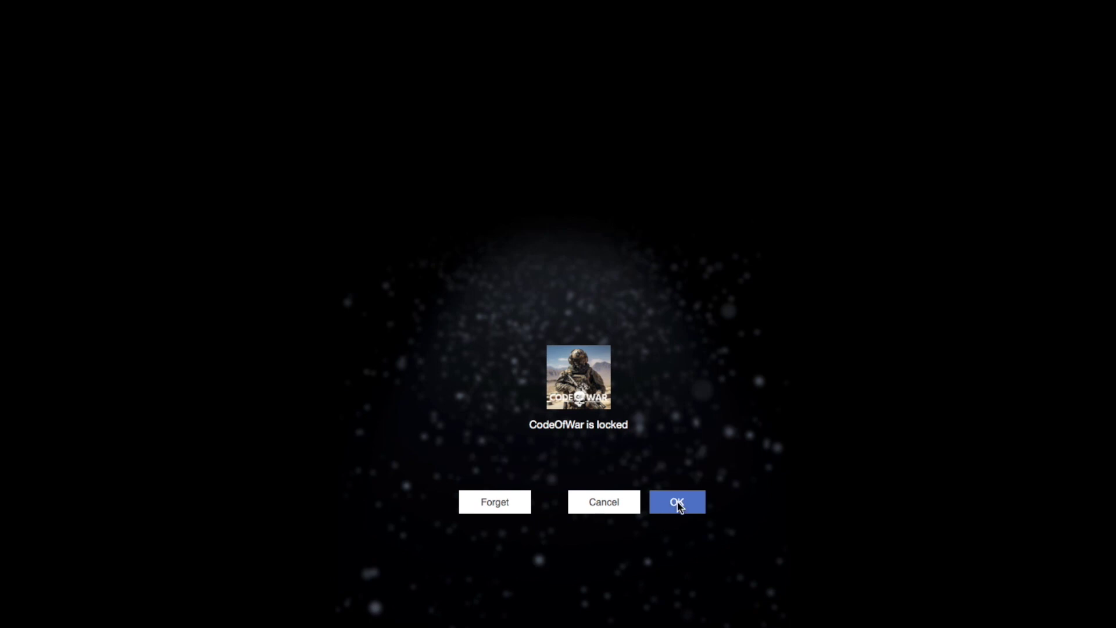
click(607, 509)
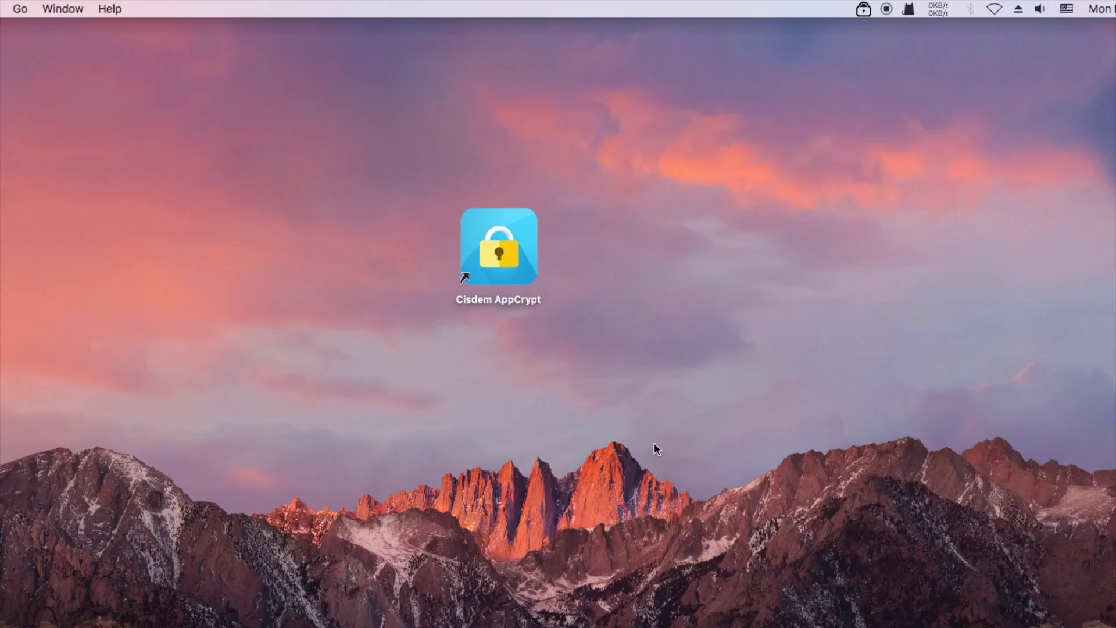
Reopen and unlock the main window with the password, then open Preferences.
click(864, 9)
click(872, 29)
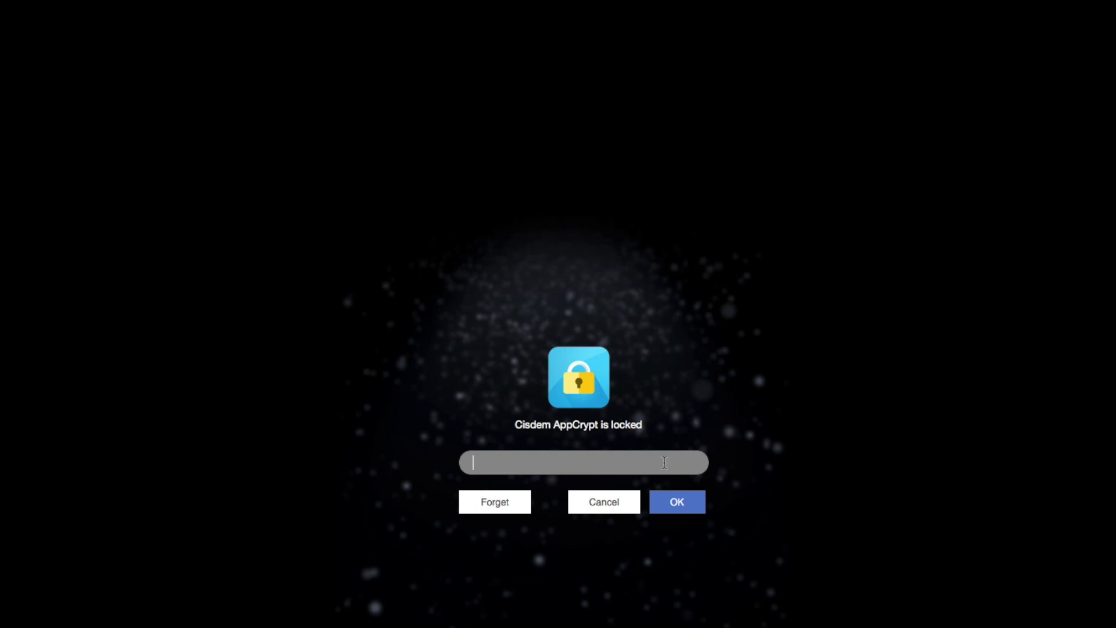
text(123)
click(676, 501)
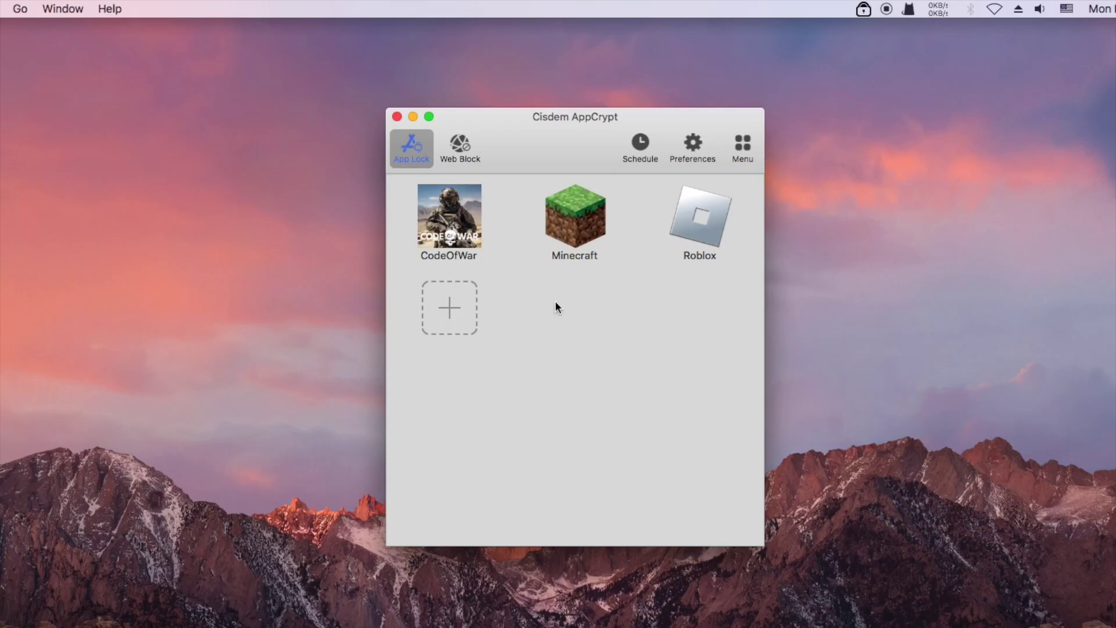
click(691, 215)
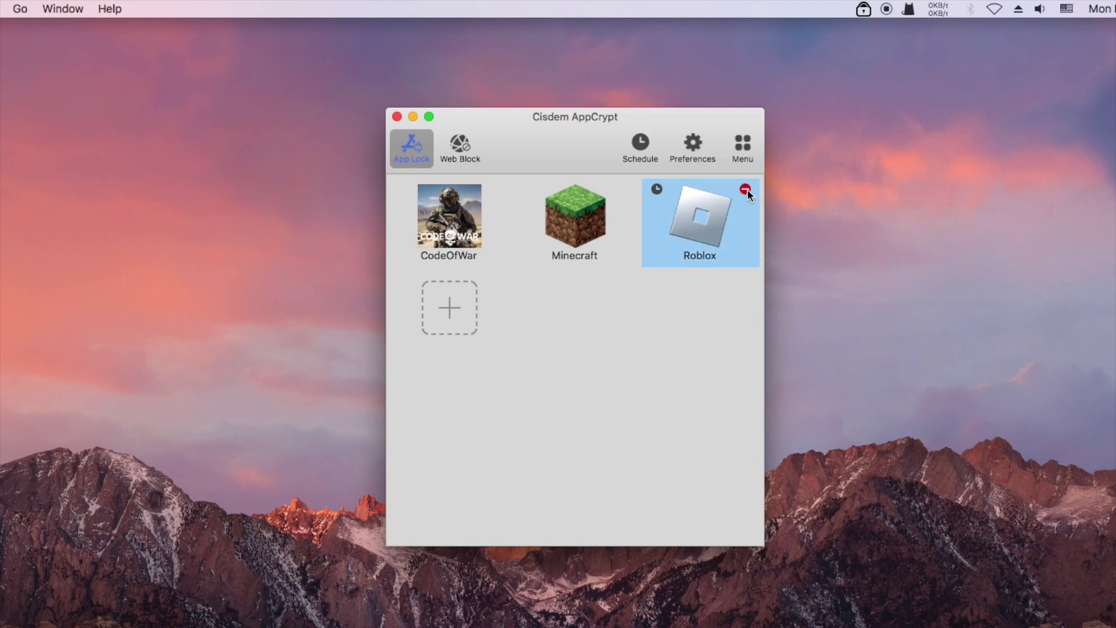
click(606, 306)
click(693, 145)
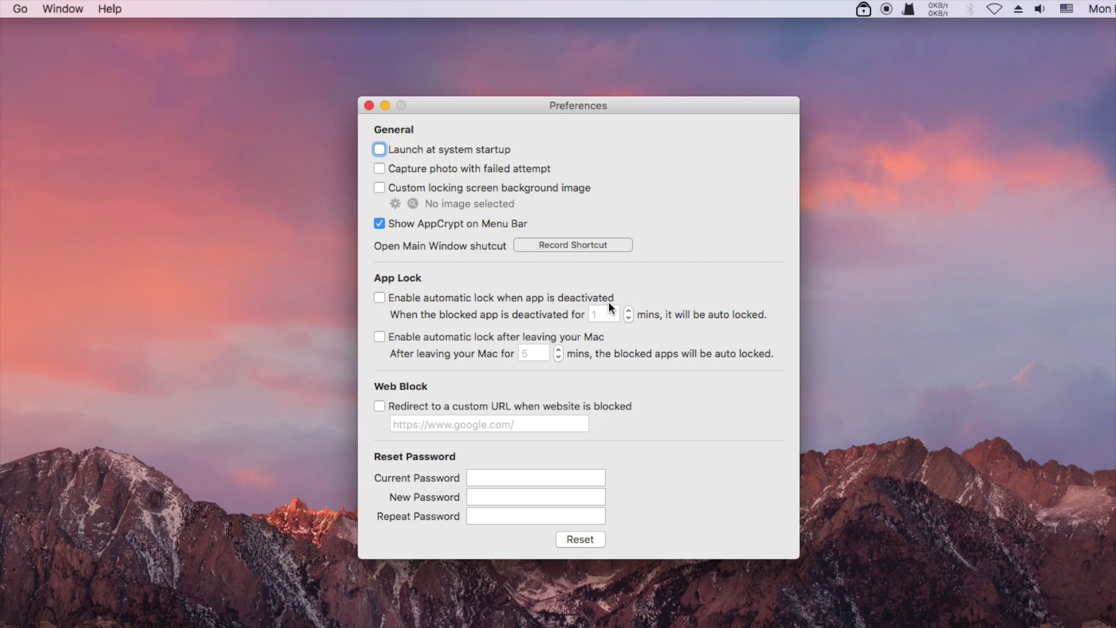
Enable automatic lock when an app is deactivated and close Preferences.
click(379, 297)
click(369, 105)
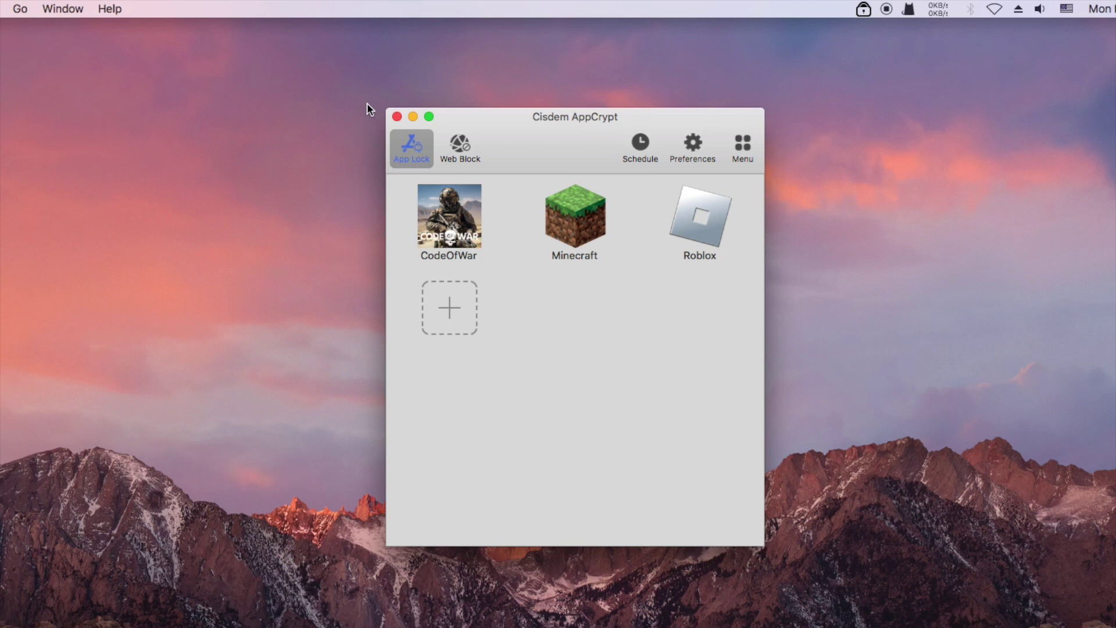
Switch to Web Block and add poki.com and crazygames.com to the block list.
click(459, 145)
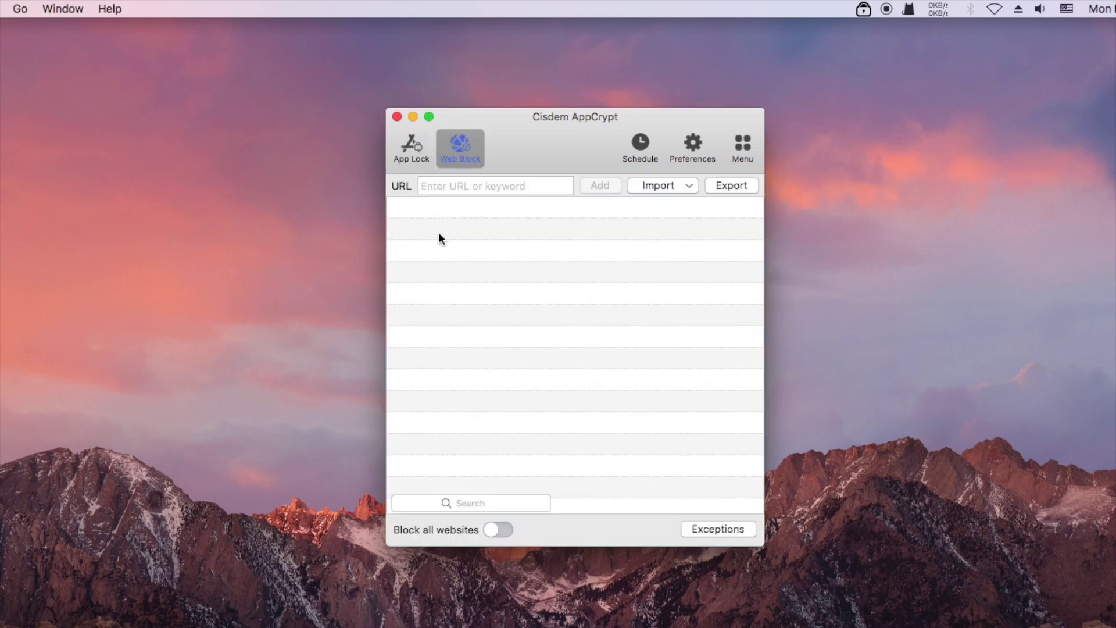
click(462, 185)
text(pok)
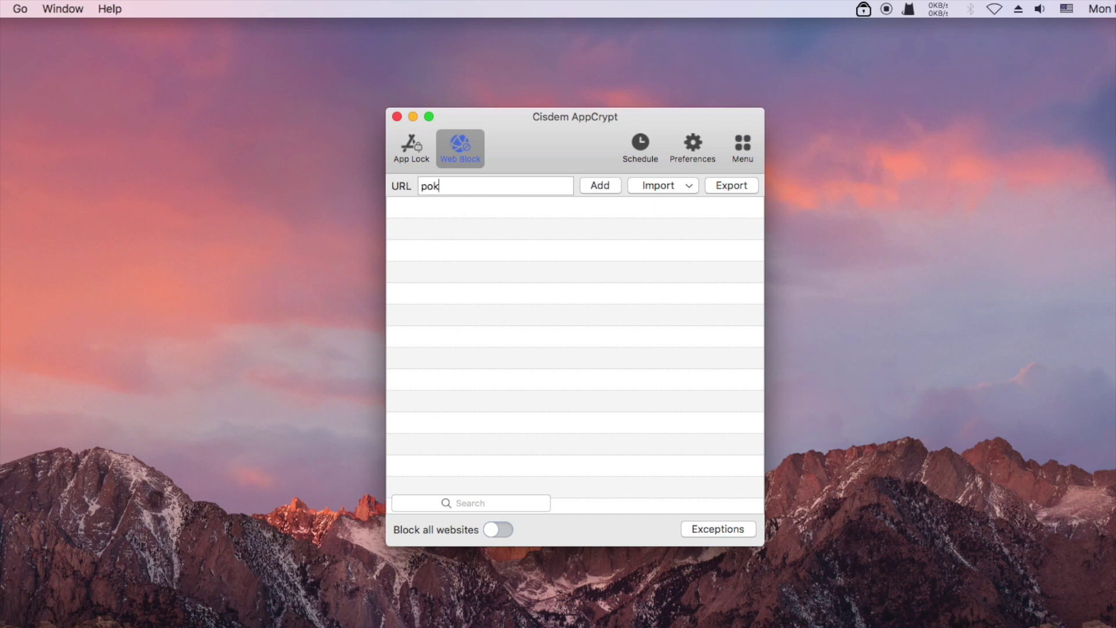
text(i.com)
click(597, 184)
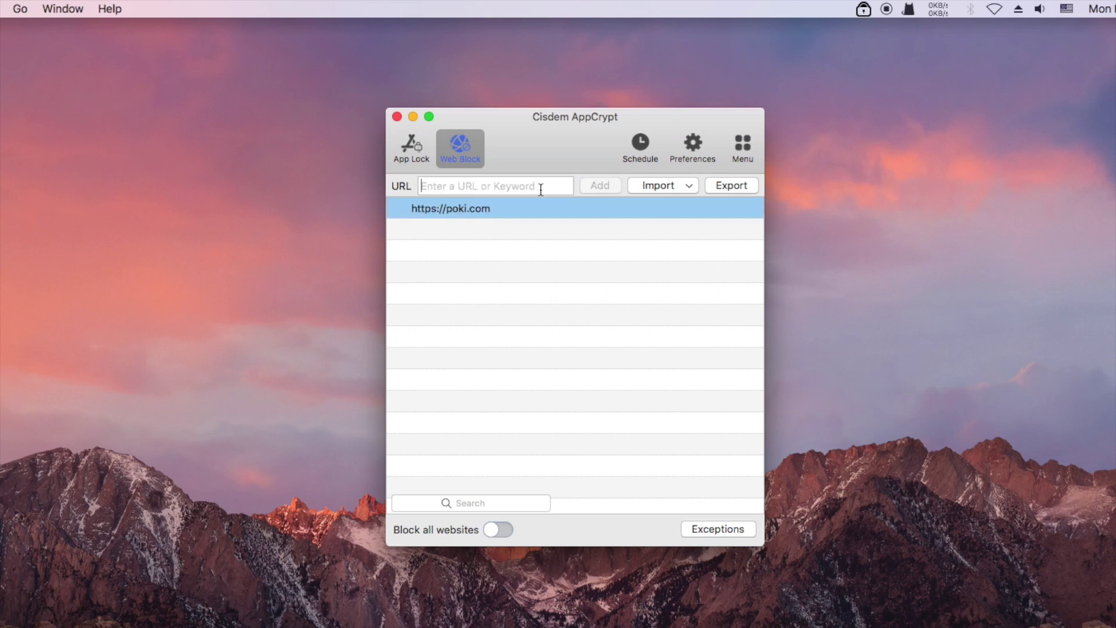
text(crazy)
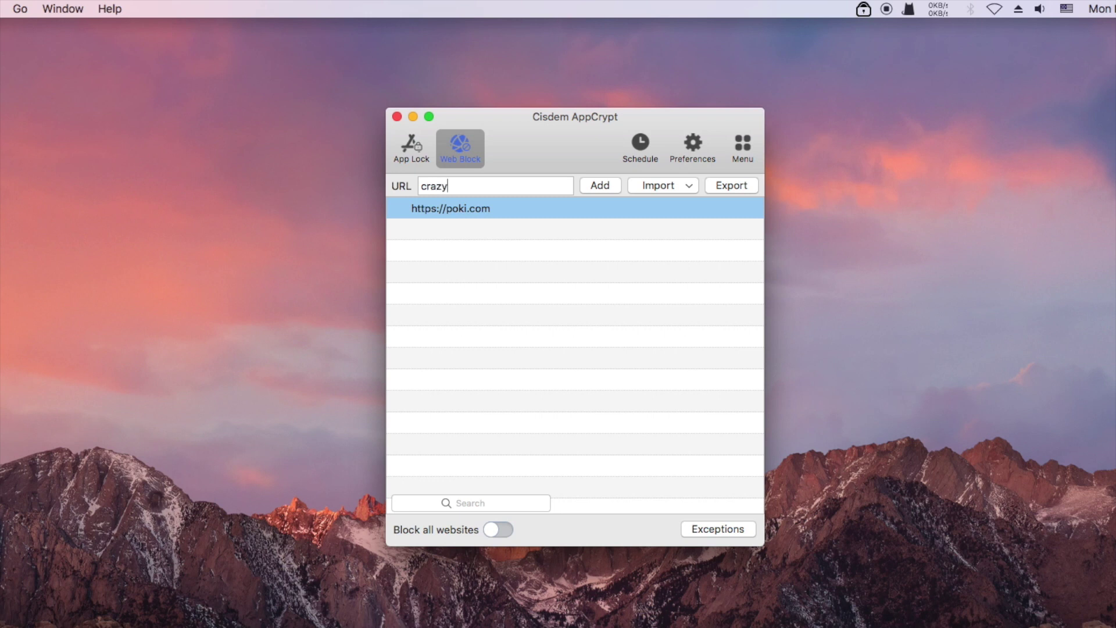
text(games.com)
click(599, 185)
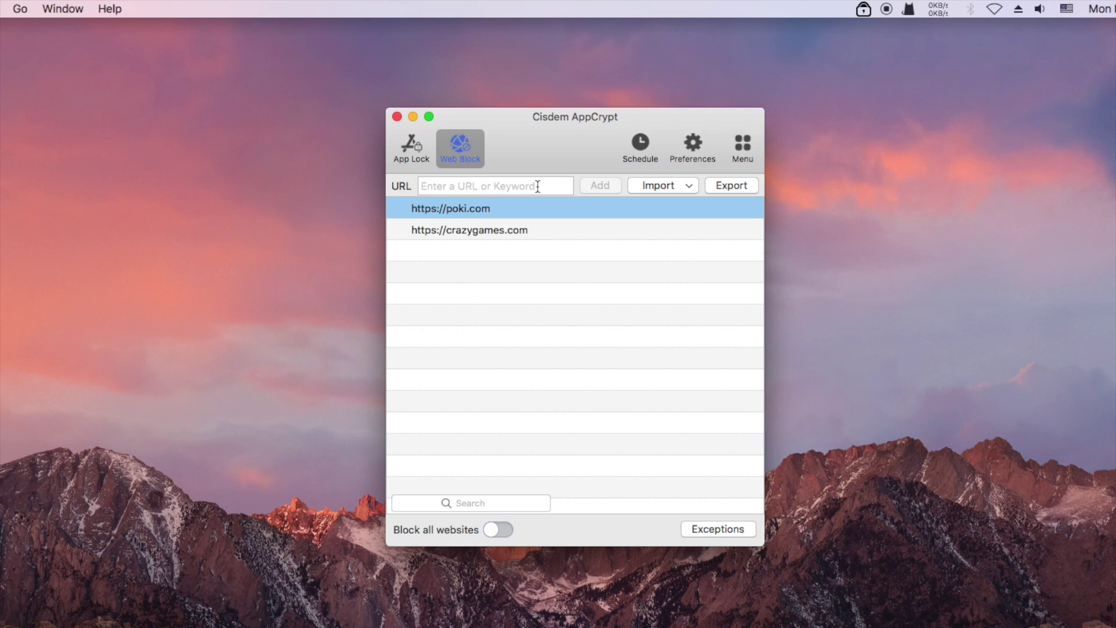
Add youtube.com to the block list and close the AppCrypt window.
text(yout)
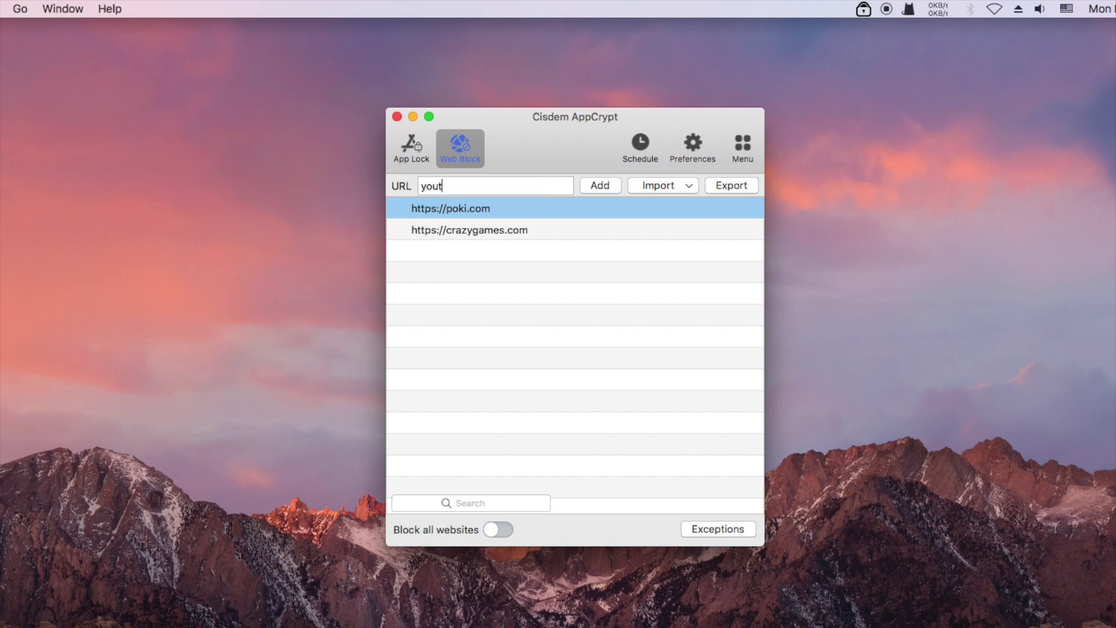
text(ube)
key(BackSpace)
key(BackSpace)
text(be.com)
click(604, 187)
click(396, 117)
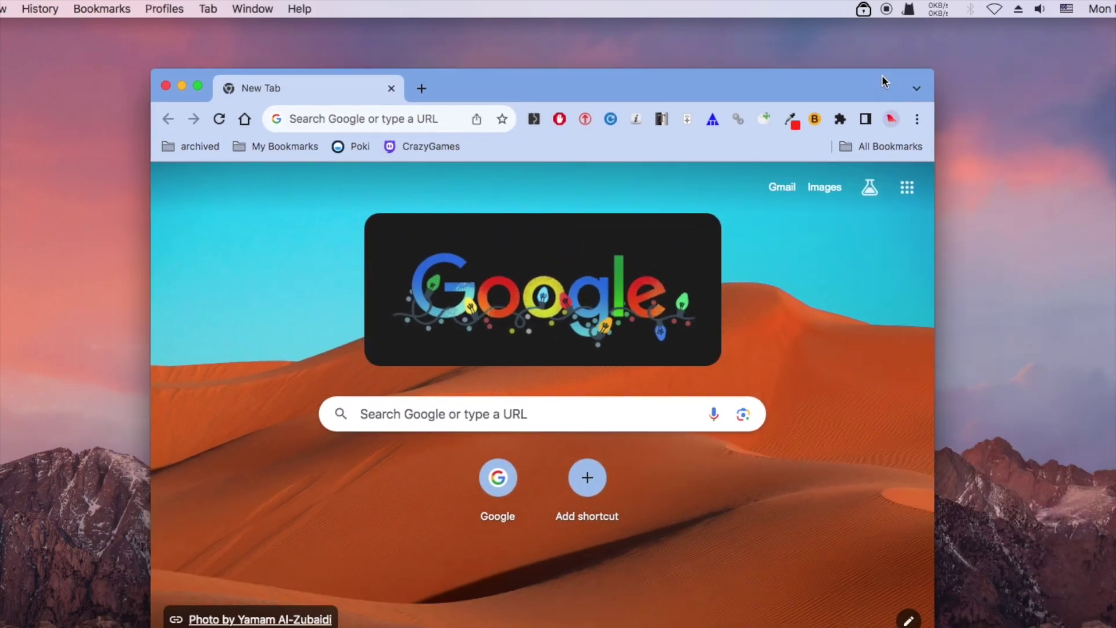
Open the Poki and CrazyGames bookmarks to confirm both show Cisdem's blocked-page notice.
click(374, 134)
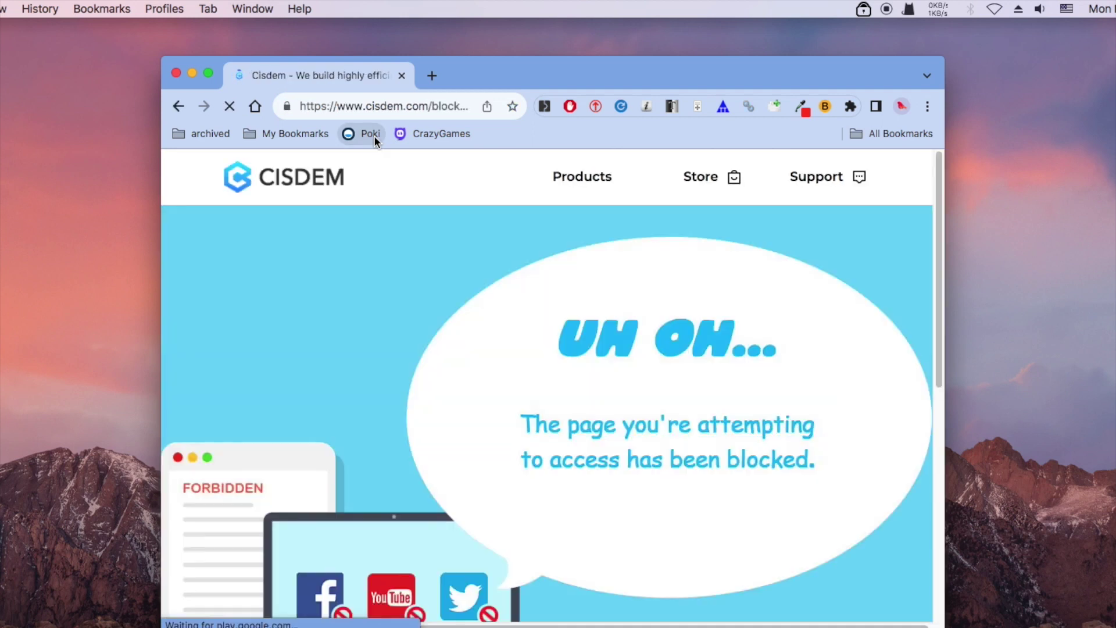
click(432, 77)
click(440, 134)
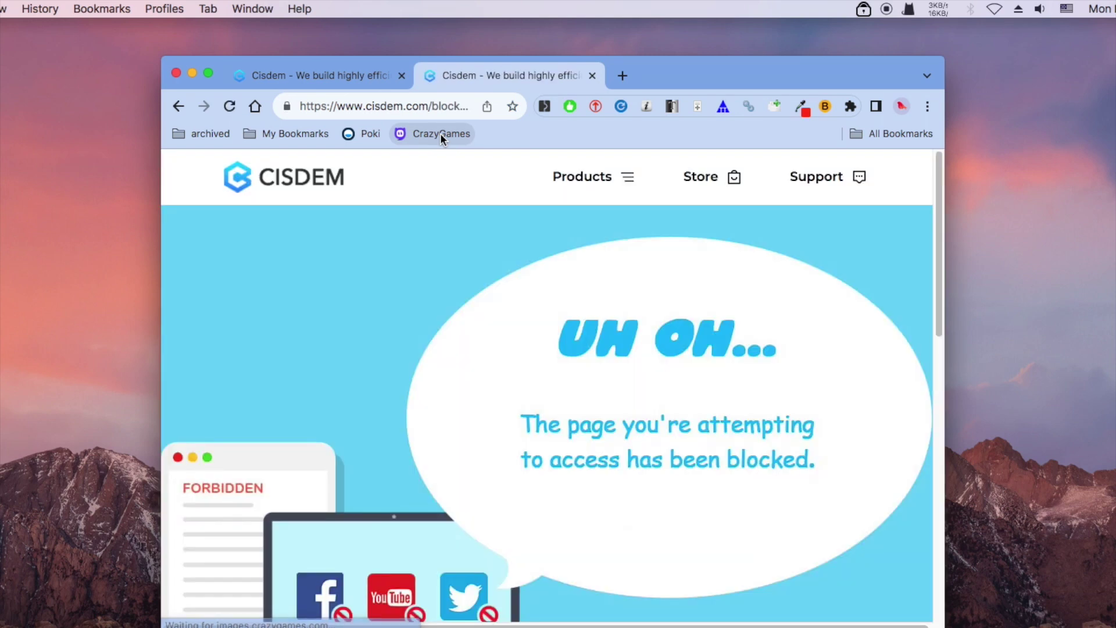
Load google.com in a new tab to confirm normal sites still work, then close it.
click(633, 82)
click(454, 98)
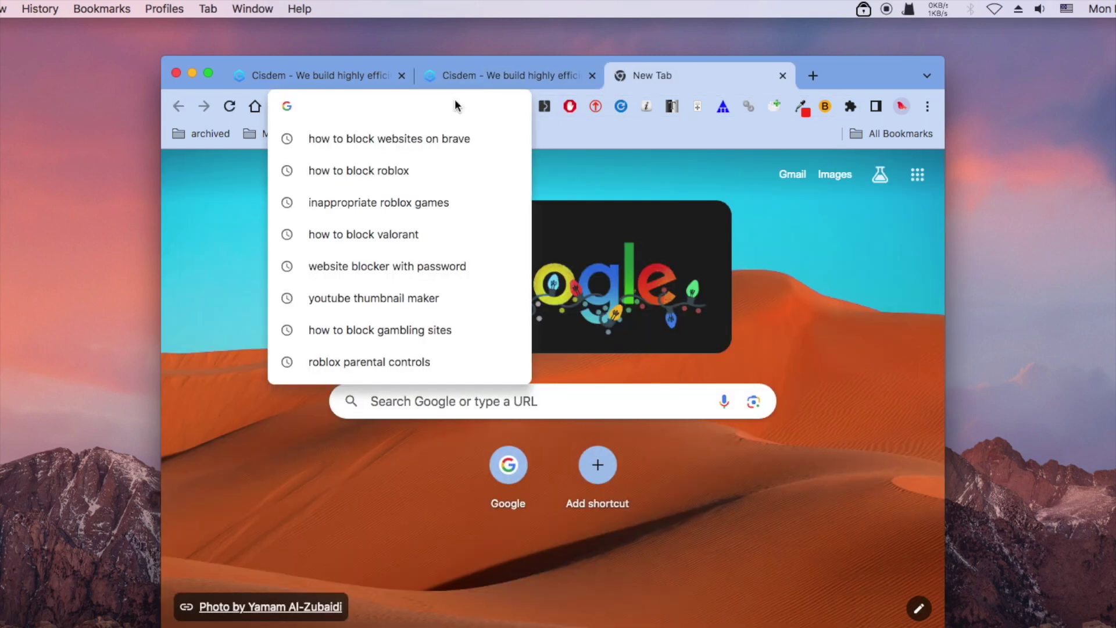
text(google.com)
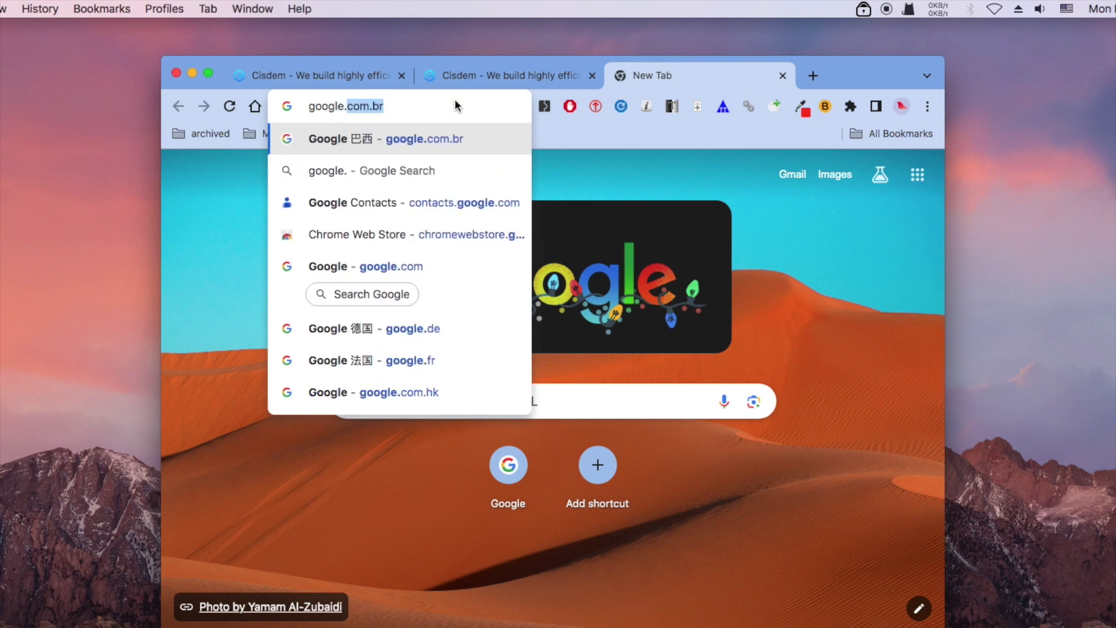
key(Return)
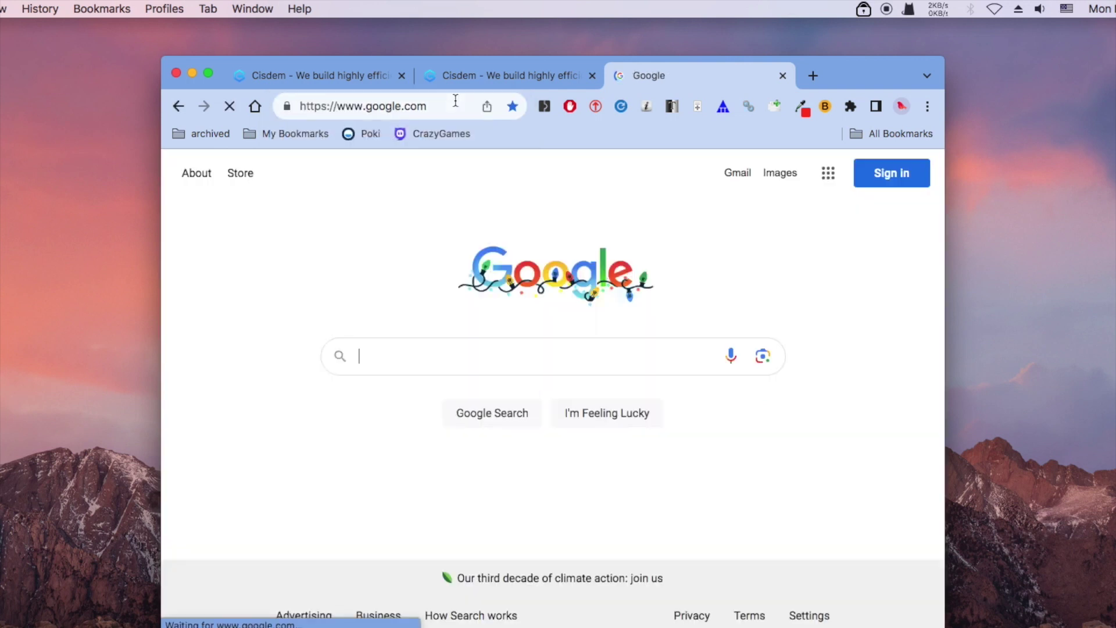
click(782, 75)
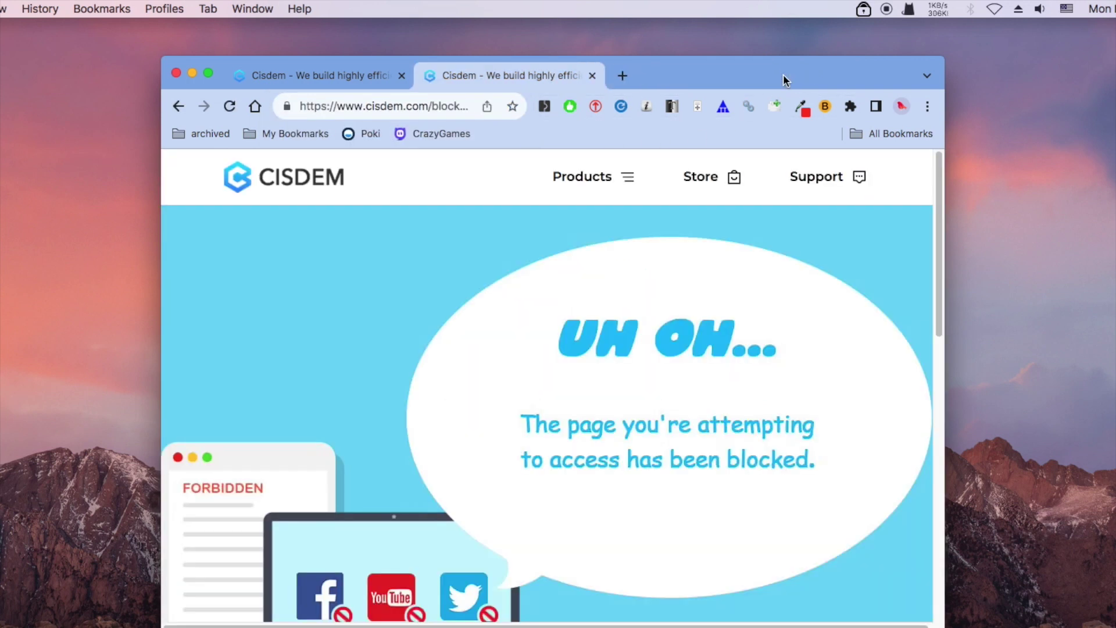
Minimize Chrome and unlock AppCrypt's main window with the password.
click(192, 73)
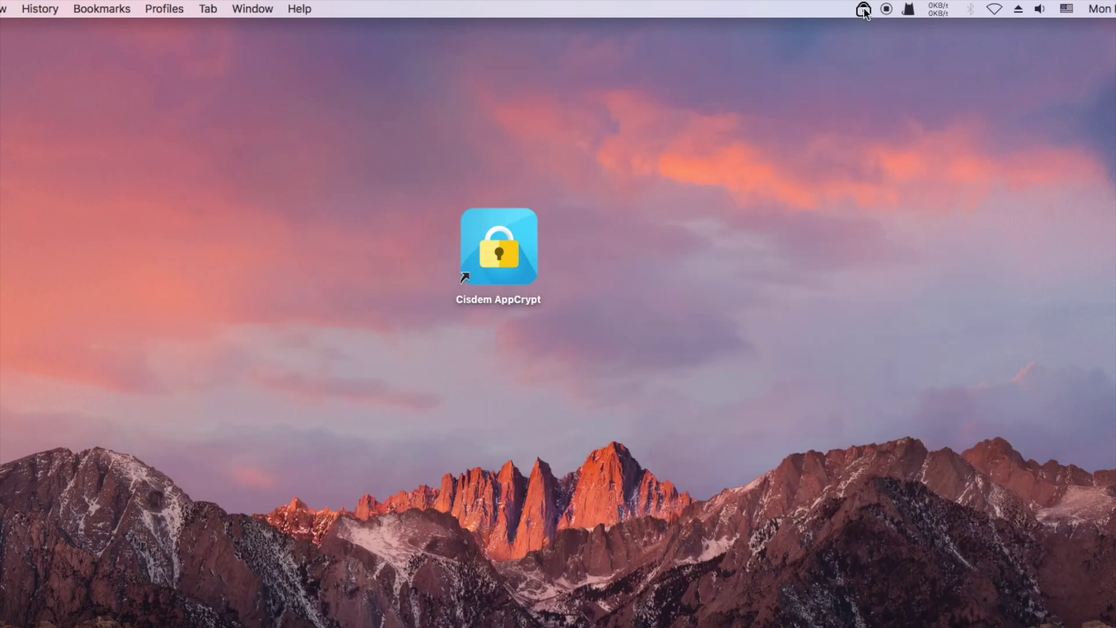
click(864, 9)
click(880, 29)
text(123)
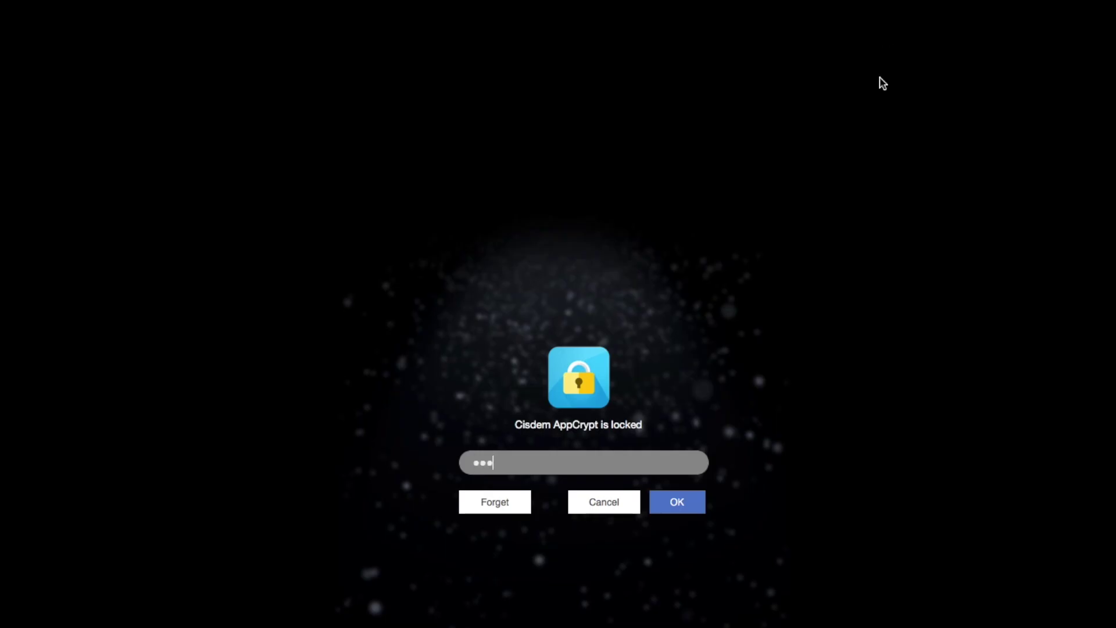
click(701, 500)
Remove poki.com from the Web Block list, then reopen Poki in Chrome.
click(486, 210)
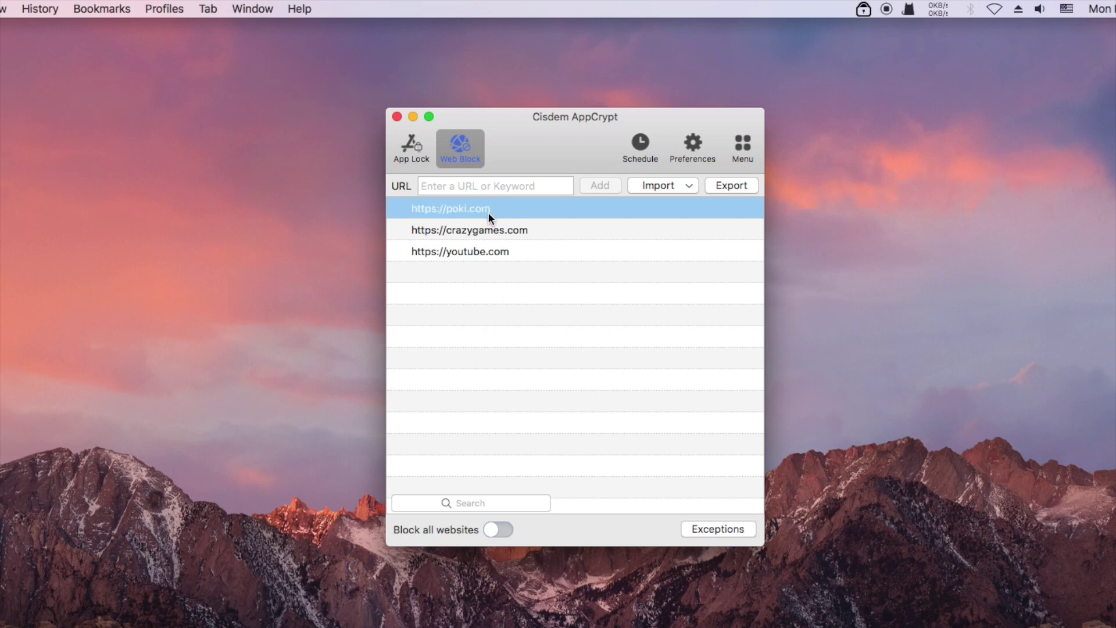
click(492, 228)
click(493, 207)
click(749, 209)
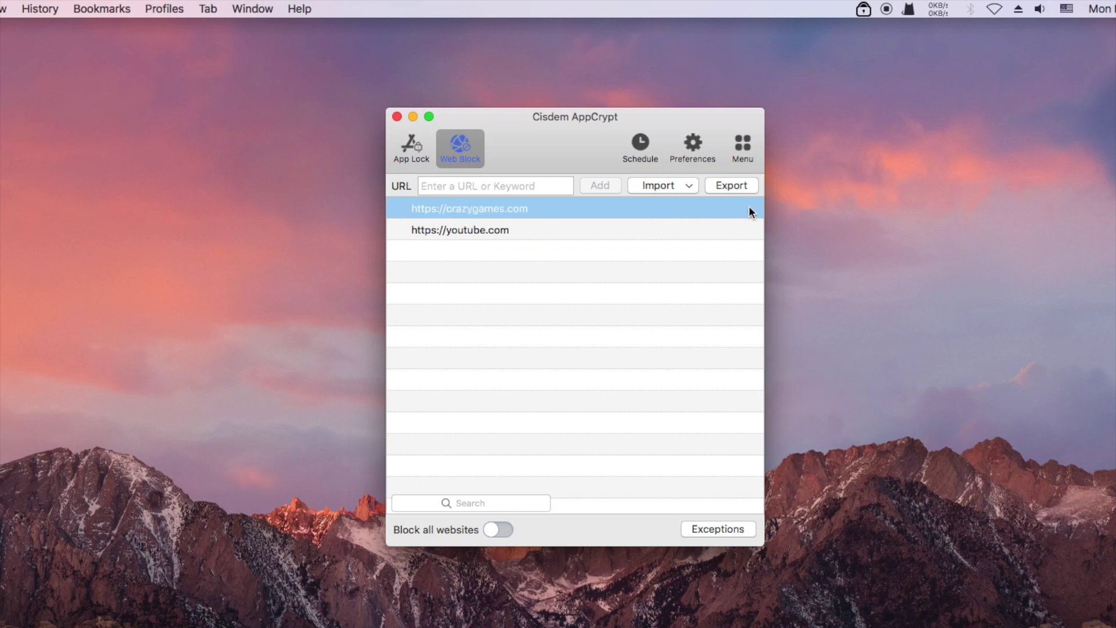
click(412, 117)
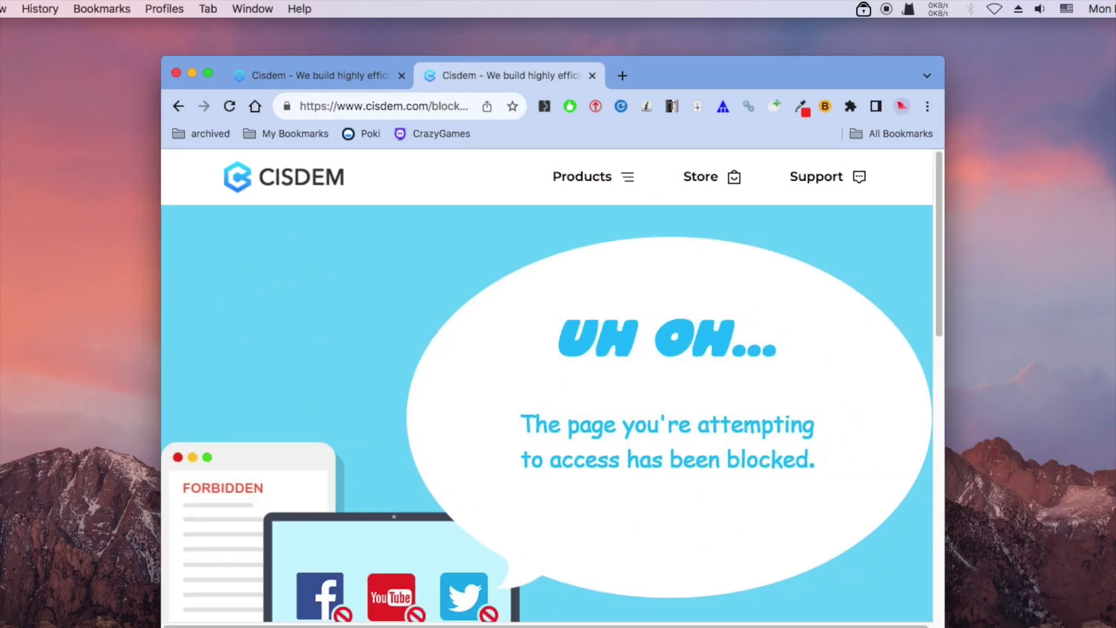
click(370, 135)
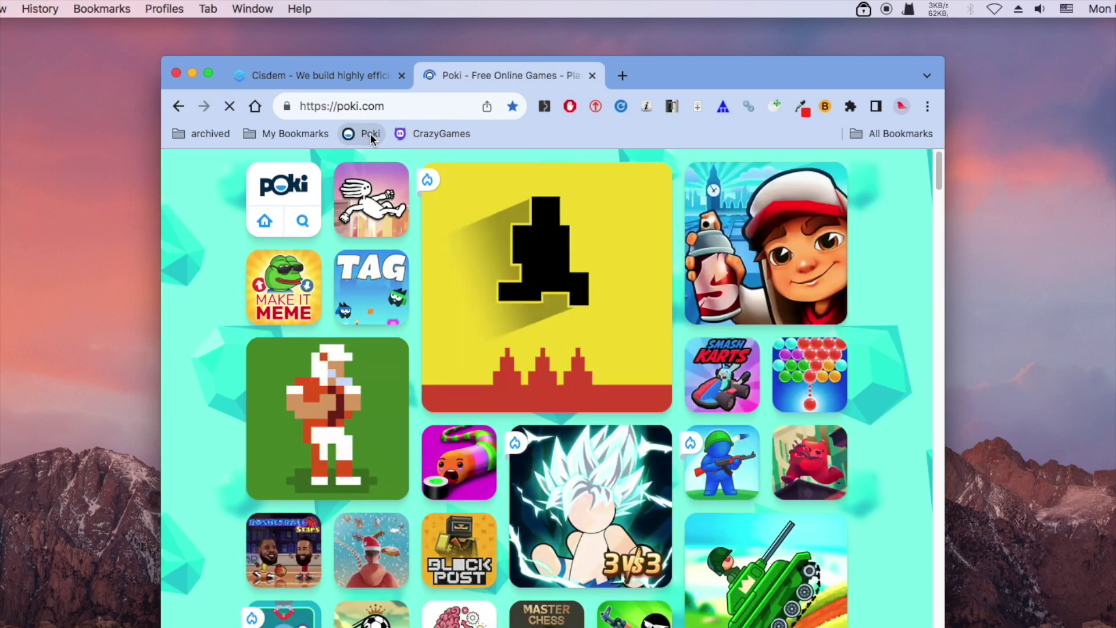
Open Dreadhead Parkour on Poki, close its tab, and bring up AppCrypt's password prompt.
click(379, 200)
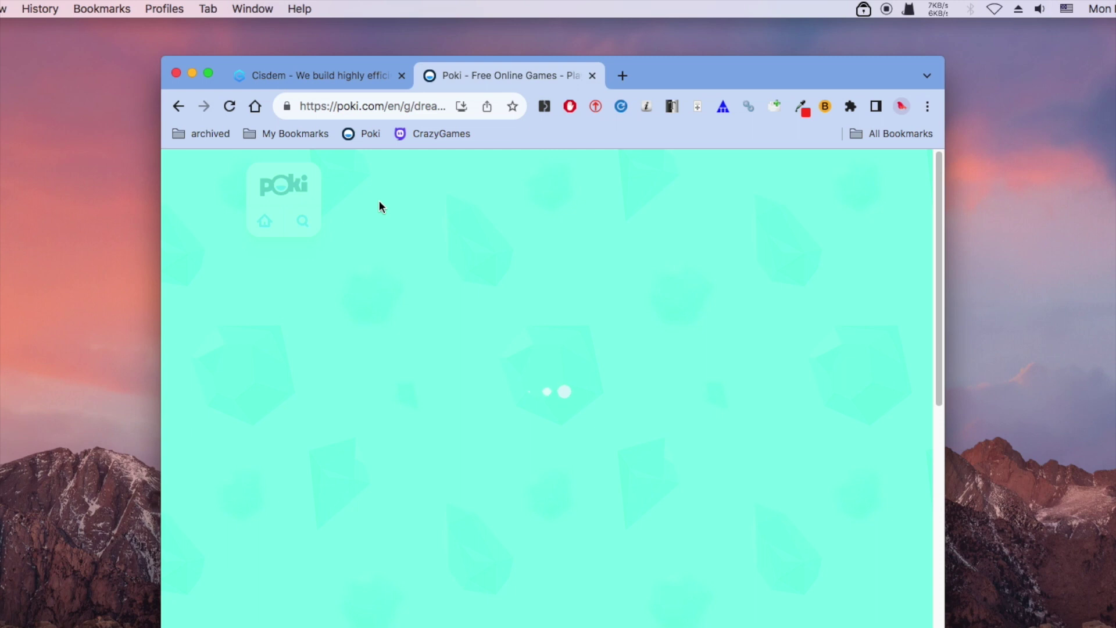
click(592, 76)
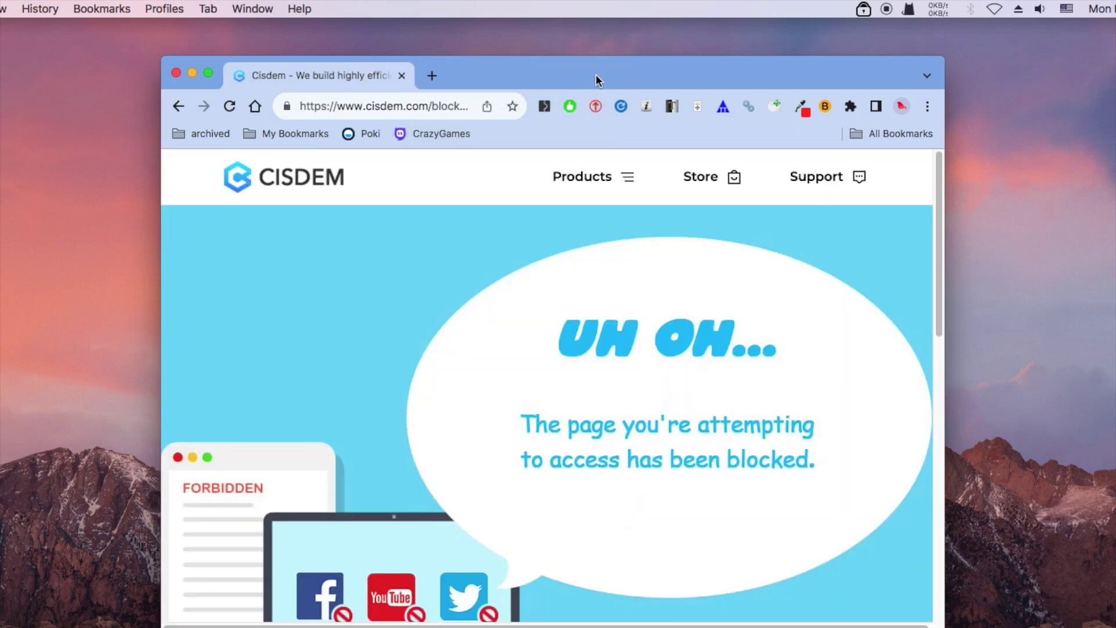
click(190, 73)
click(864, 8)
click(872, 30)
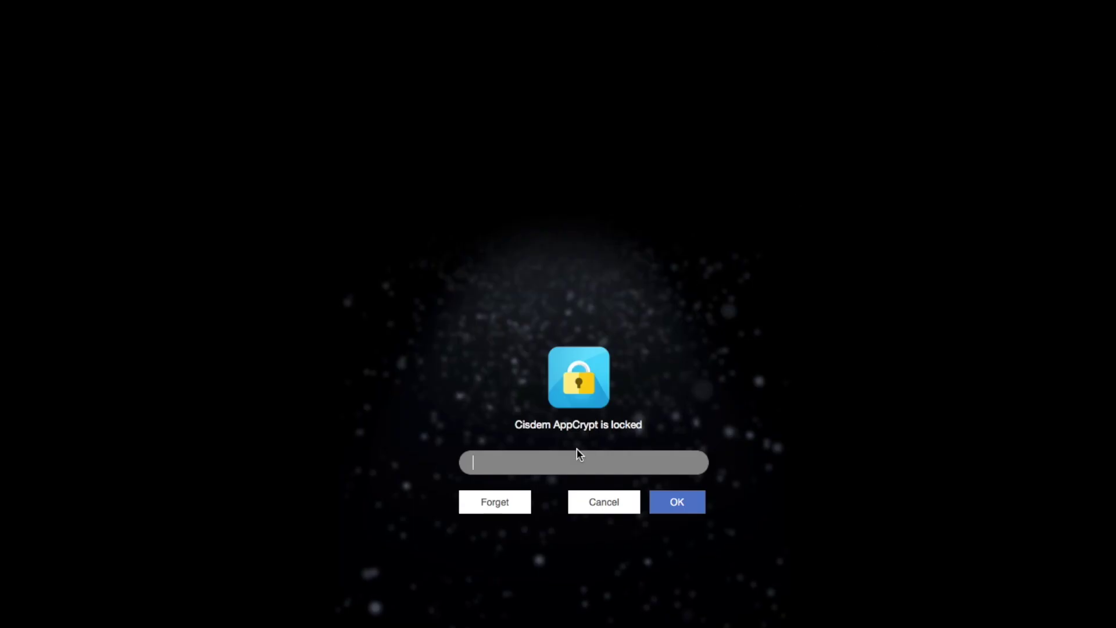
Unlock AppCrypt and import the Games Sites preset, adding sites like 247solitaire.com and 7sudoku.com.
text(123)
click(672, 509)
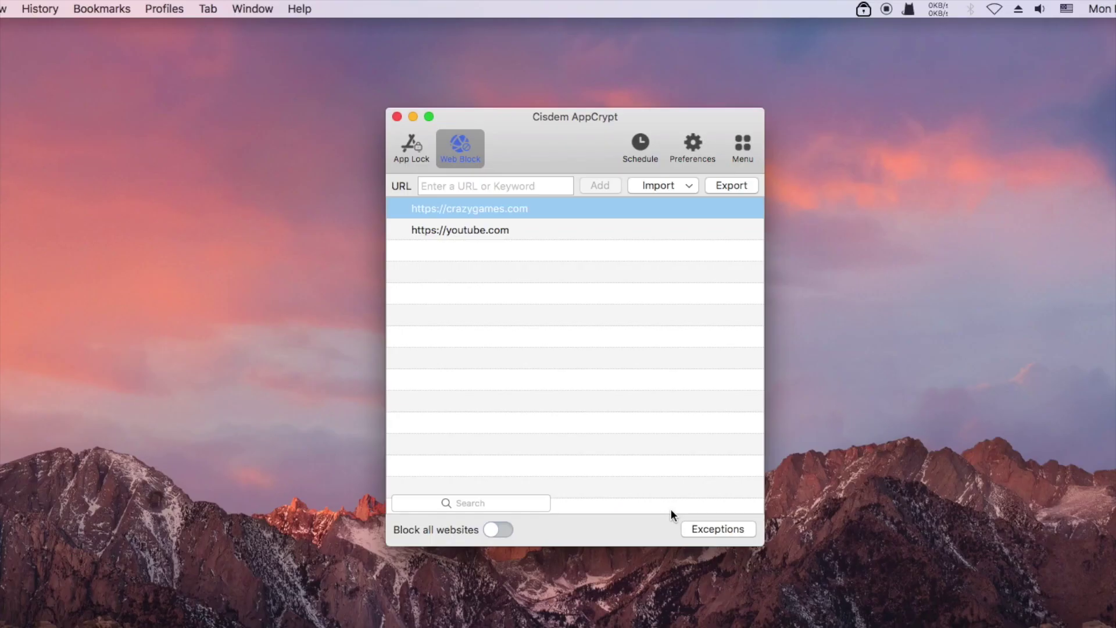
click(691, 186)
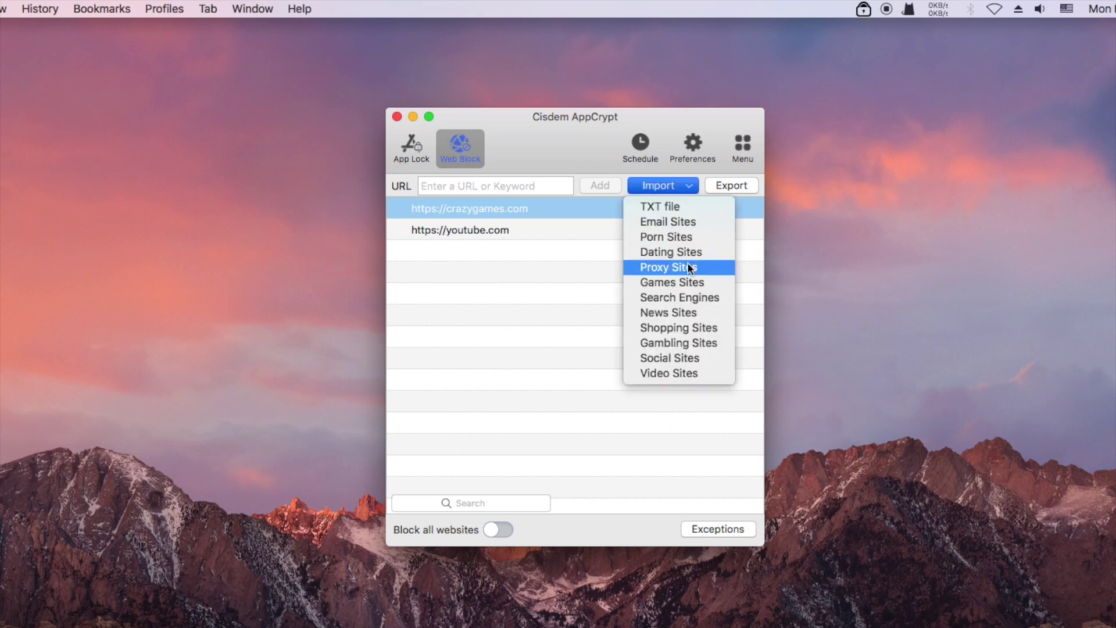
click(682, 281)
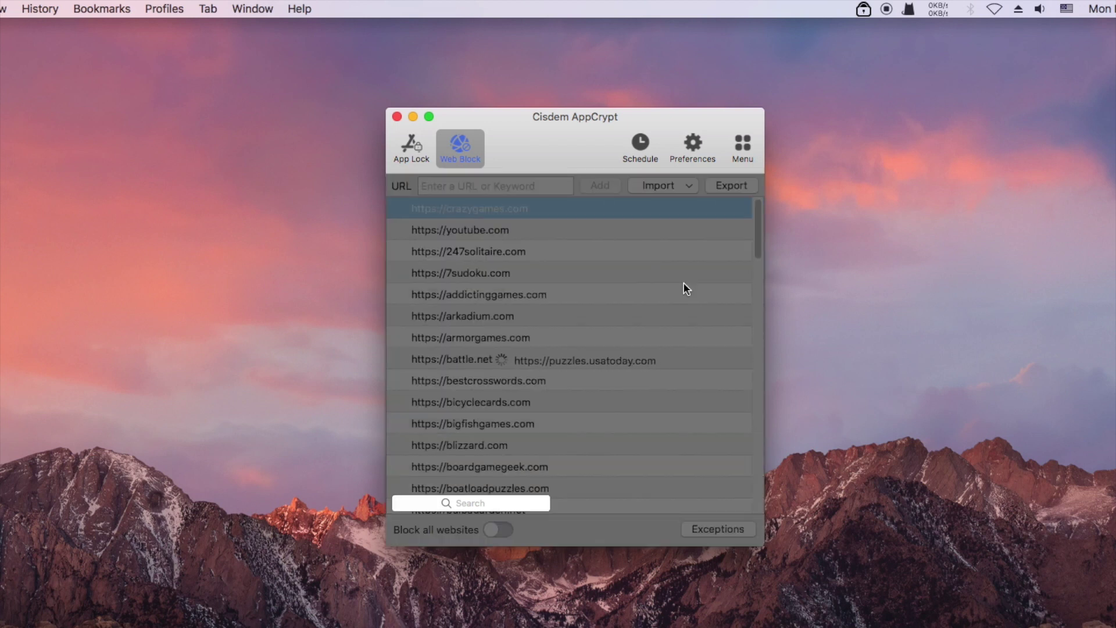
scroll(682, 281, down, 20)
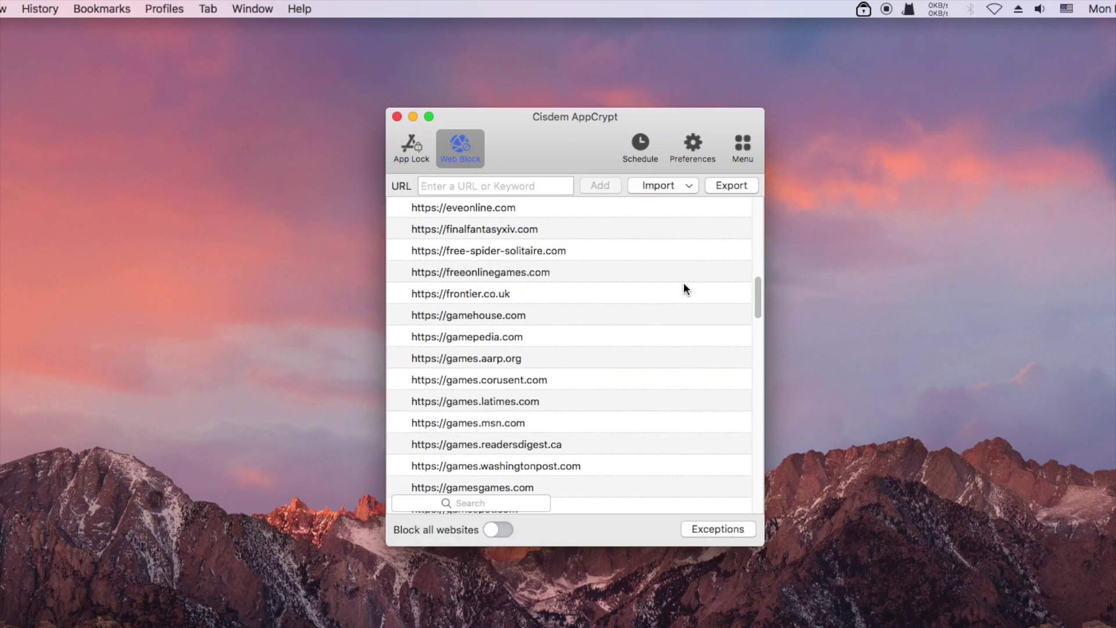
scroll(683, 284, up, 12)
scroll(684, 283, up, 15)
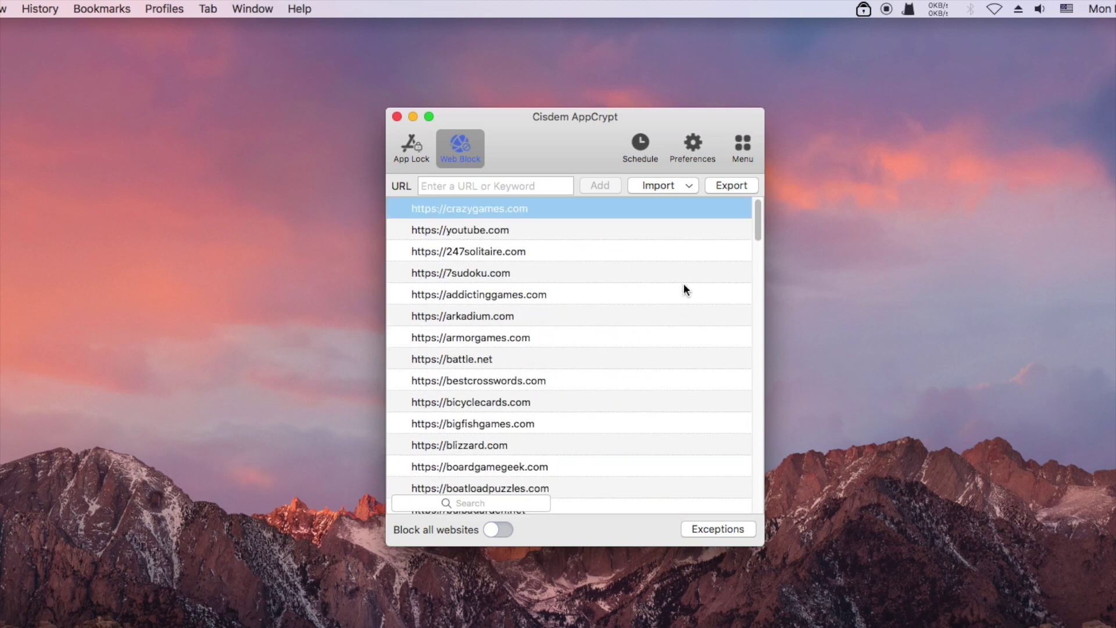
click(683, 186)
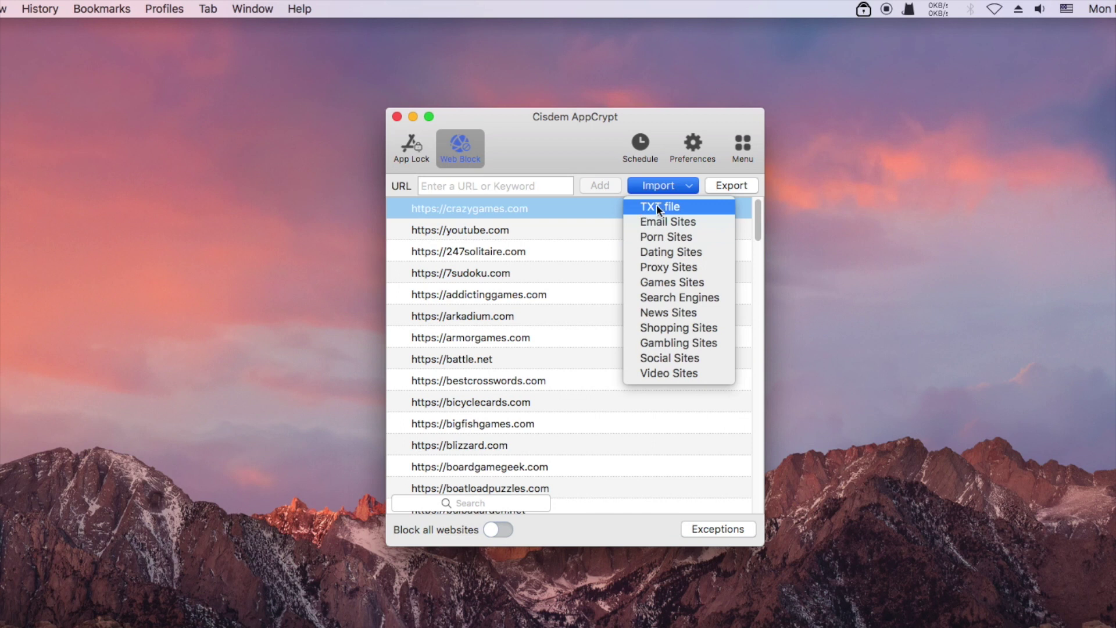
Close the AppCrypt window, then reopen the main window from the menu-bar icon and unlock it with the password.
click(397, 117)
click(397, 117)
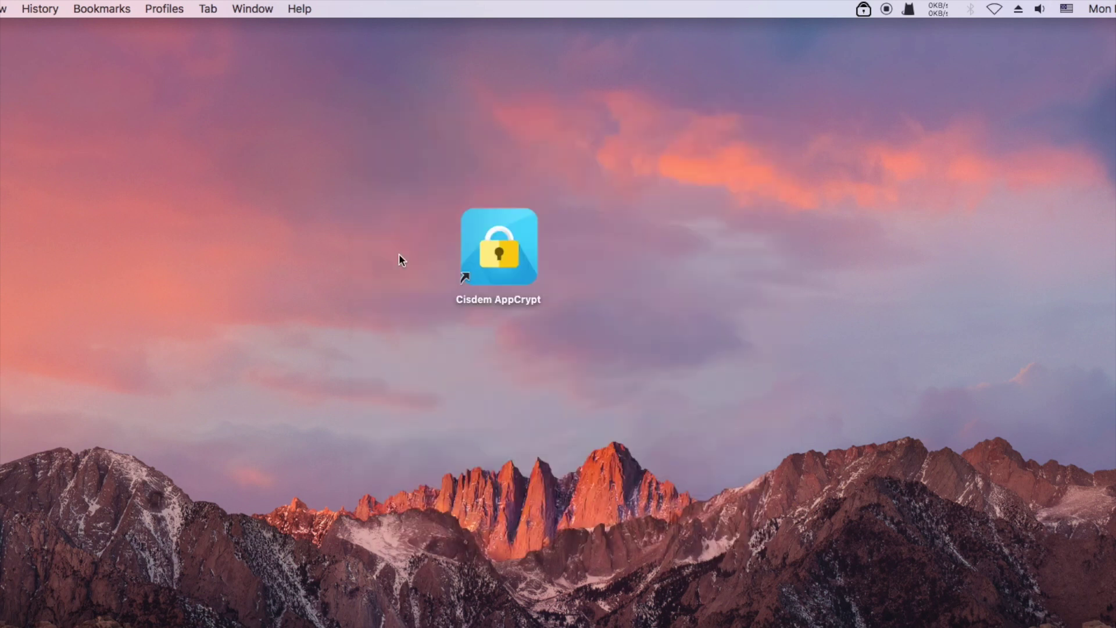
click(864, 9)
click(873, 29)
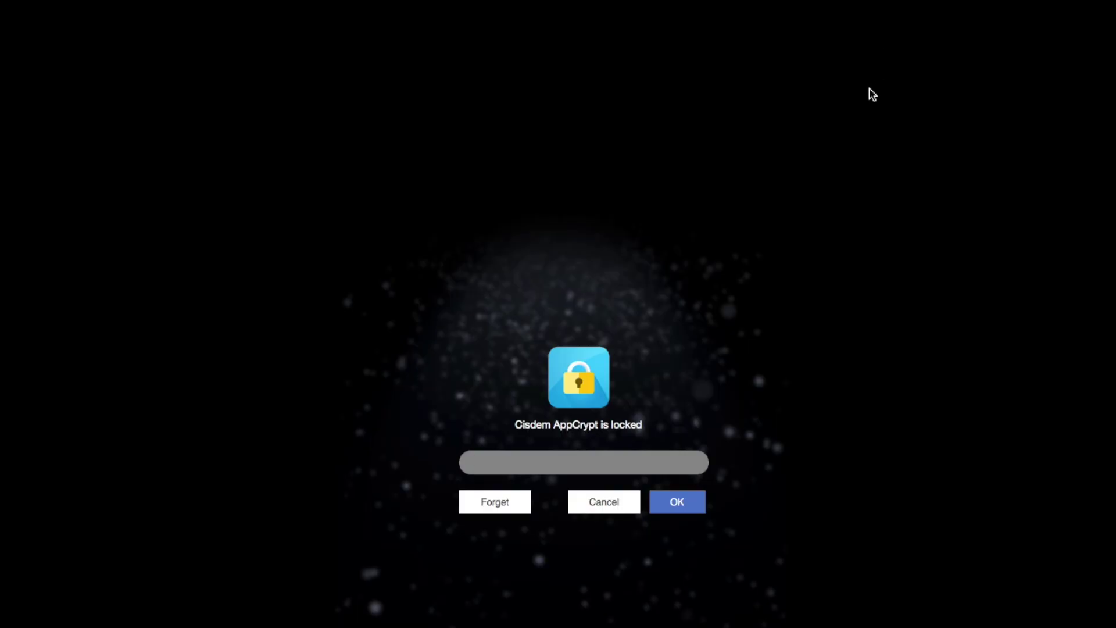
text(123)
click(689, 507)
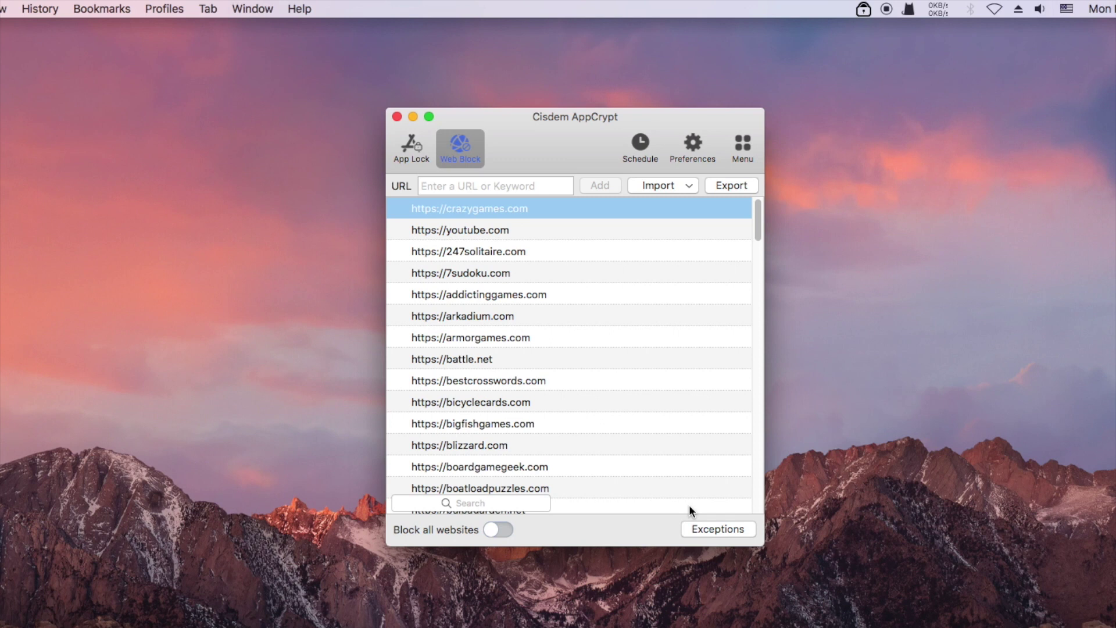
Block all websites, add ted.com to the Always Allow exceptions, and close the AppCrypt windows.
click(501, 530)
click(716, 529)
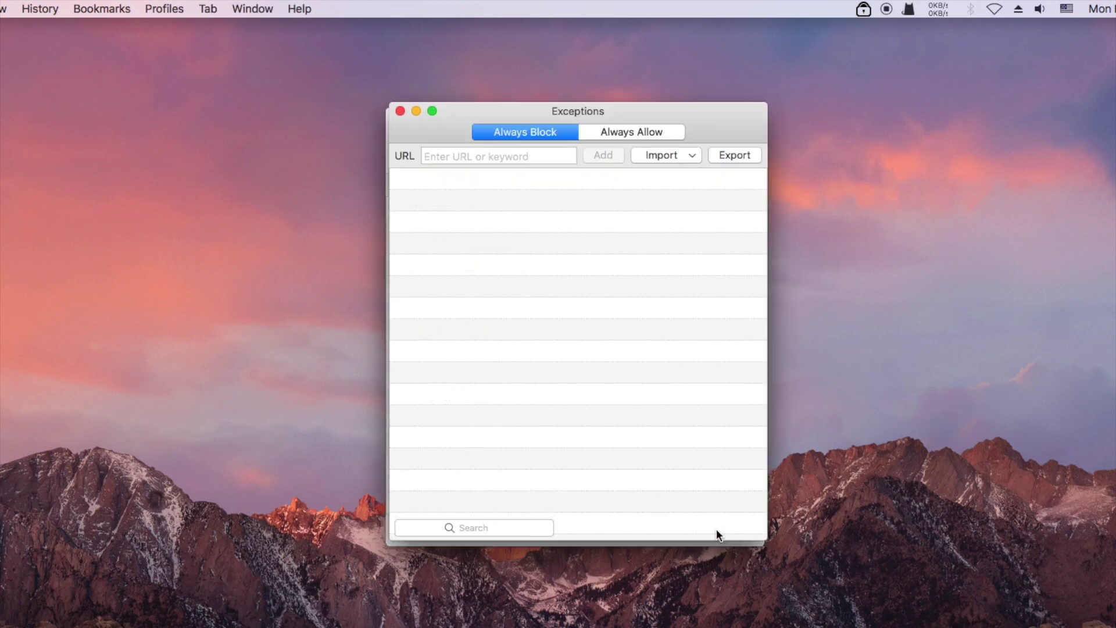
click(657, 133)
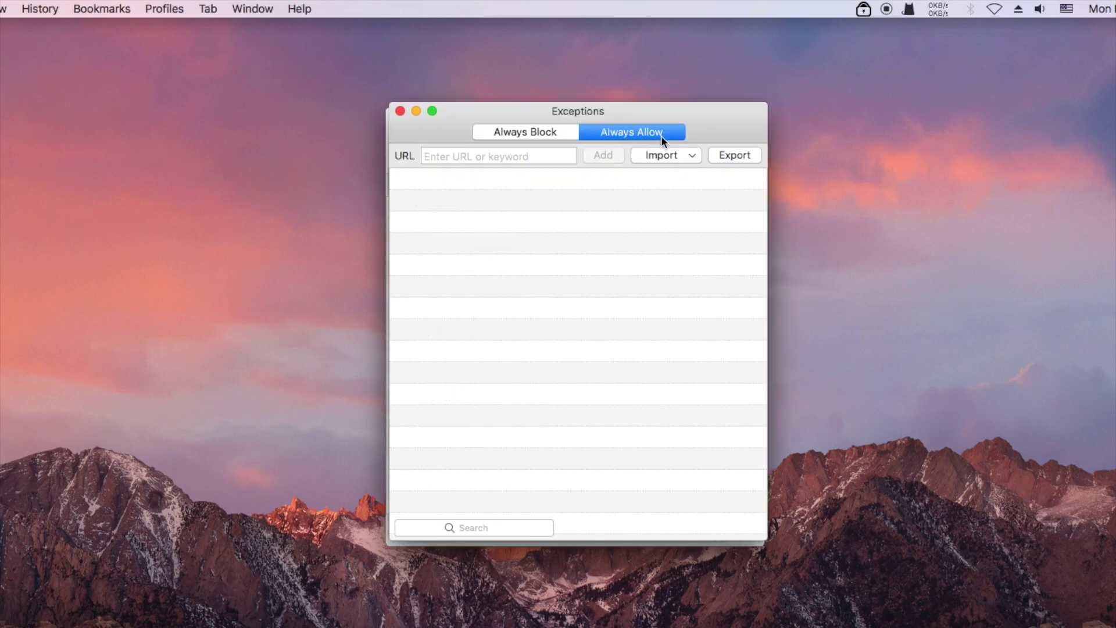
text(ted.com)
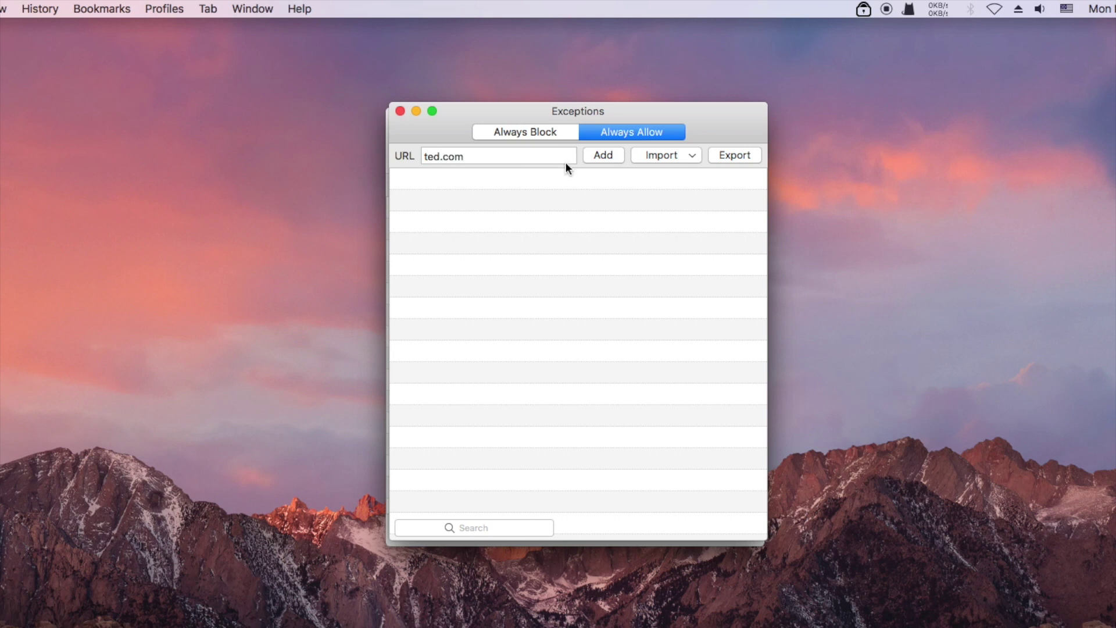
click(599, 154)
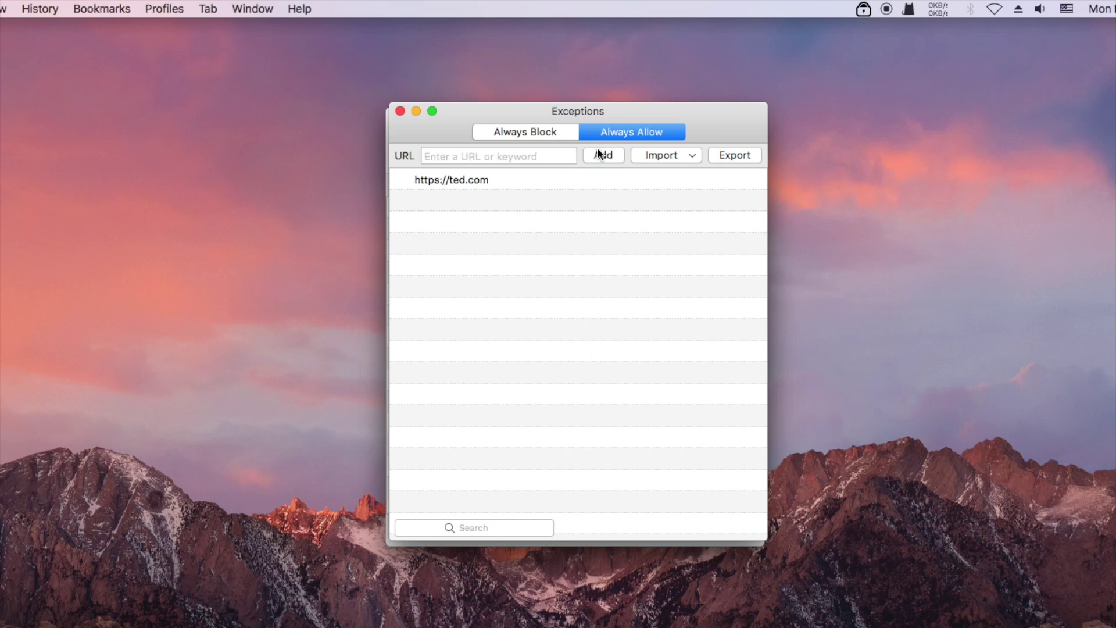
click(399, 110)
click(397, 117)
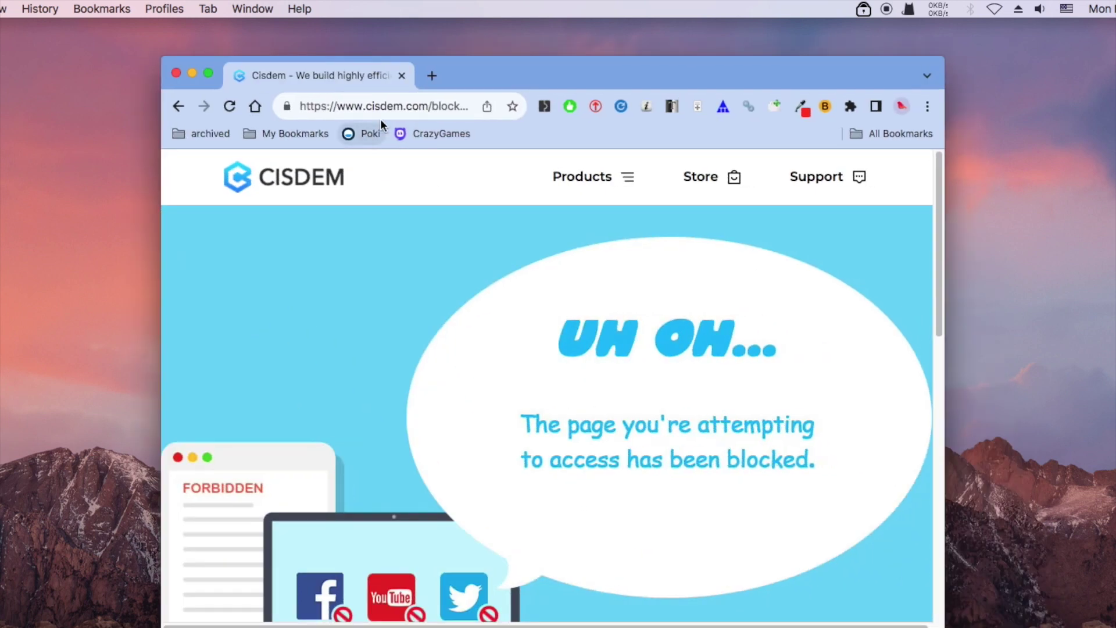
Test the Poki and CrazyGames bookmarks in Chrome to confirm both are blocked.
click(364, 133)
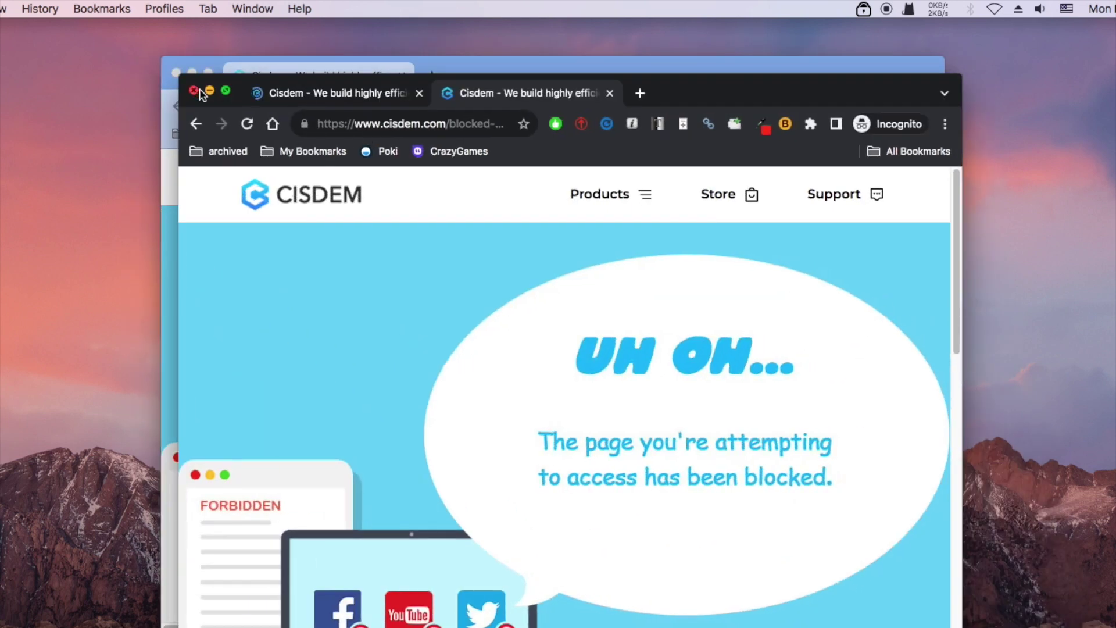
click(193, 91)
click(428, 75)
click(432, 132)
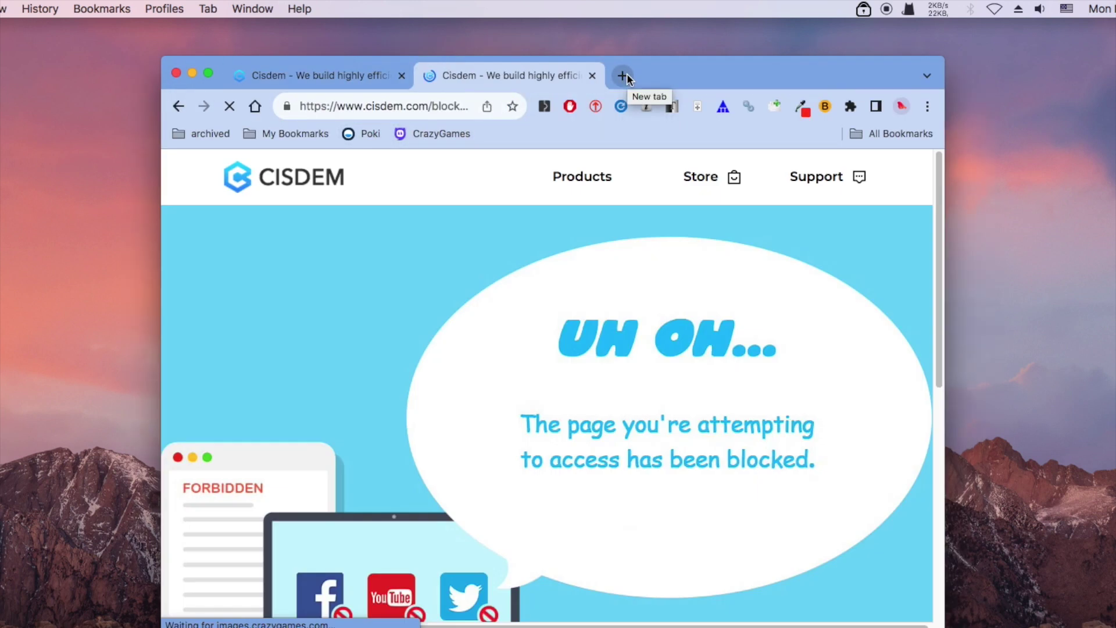
Load google.com and then ted.com to confirm google is blocked and ted.com is allowed.
click(624, 74)
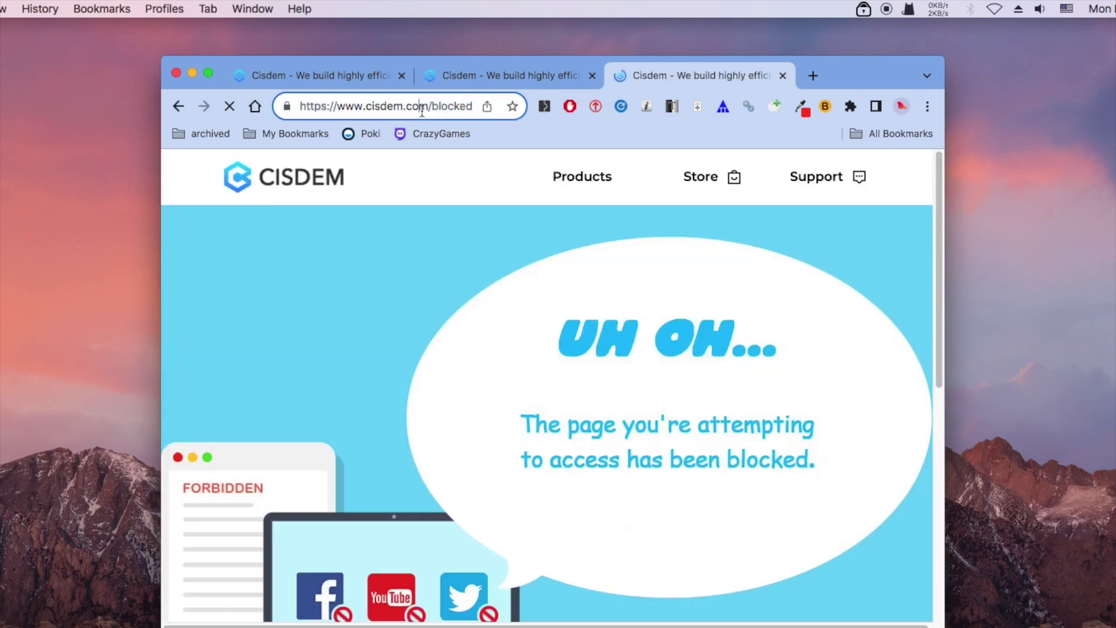
click(422, 110)
text(google.com)
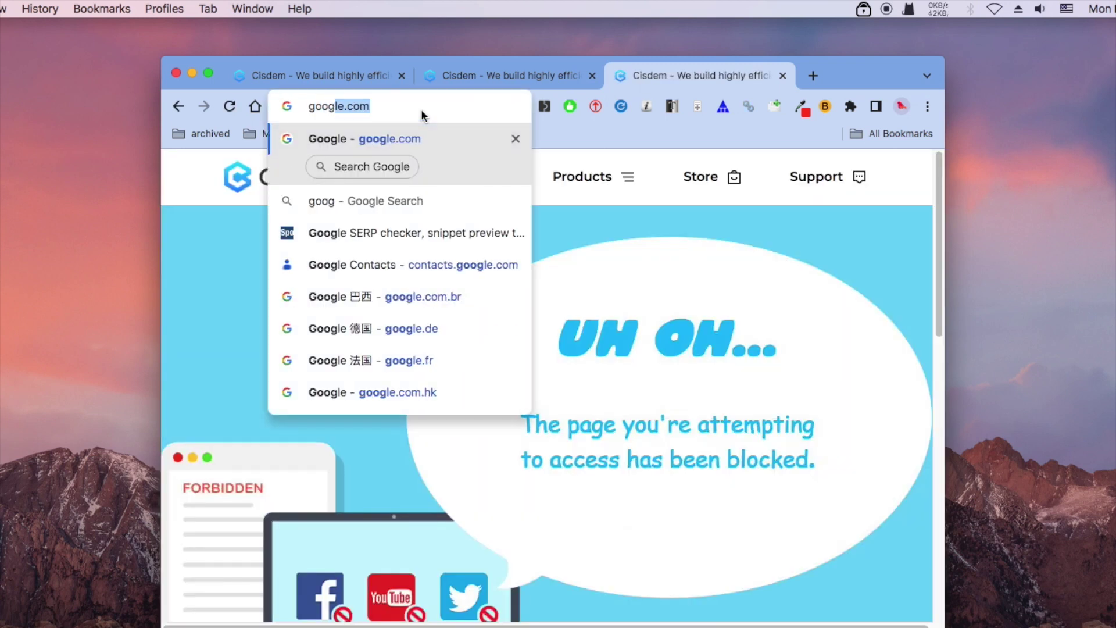
key(Return)
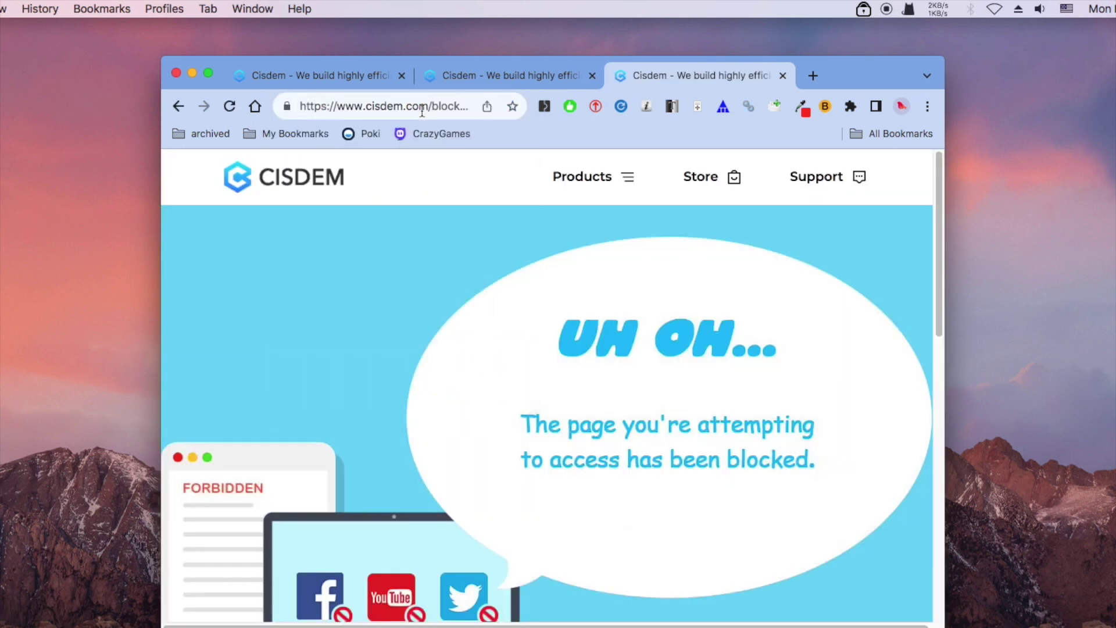
click(447, 111)
text(ted.com)
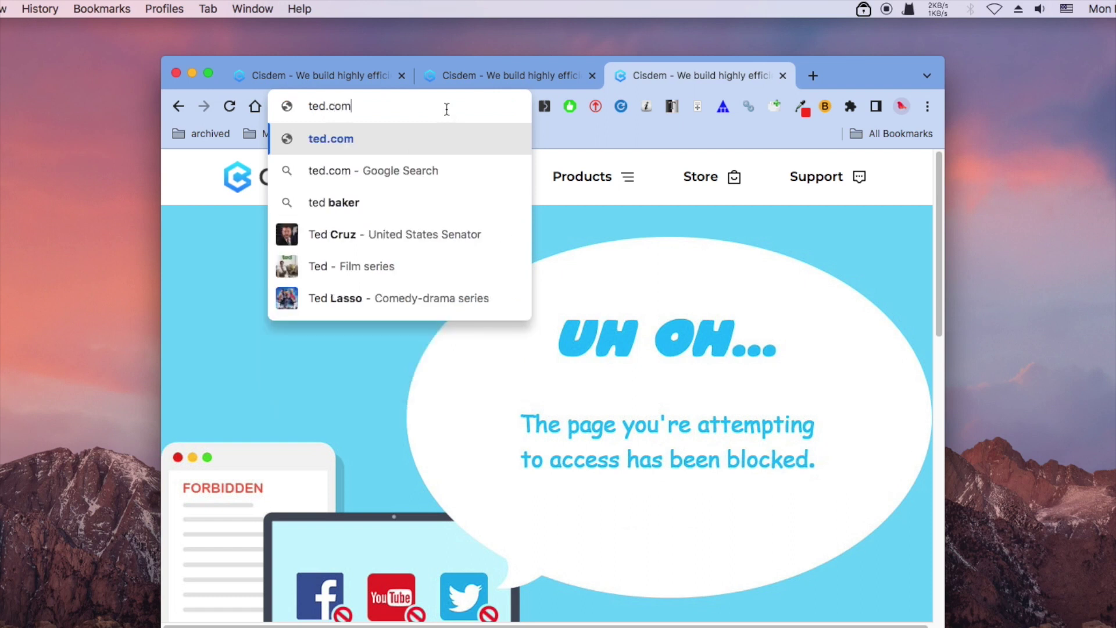
key(Return)
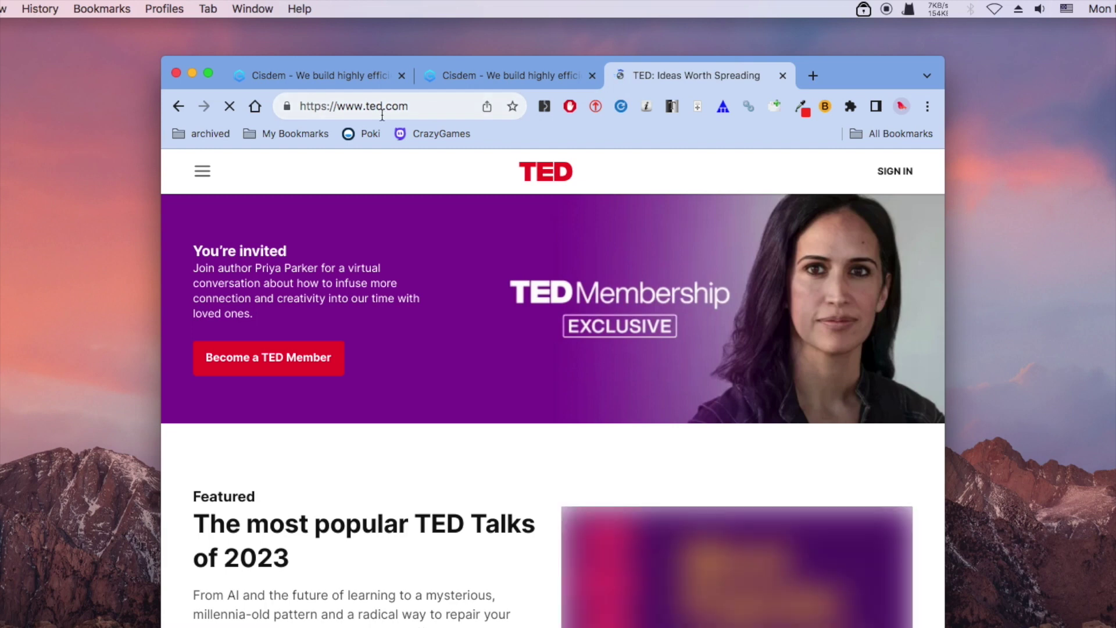
Minimize Chrome and reopen the AppCrypt main window, unlocking it with the password.
click(192, 73)
click(864, 8)
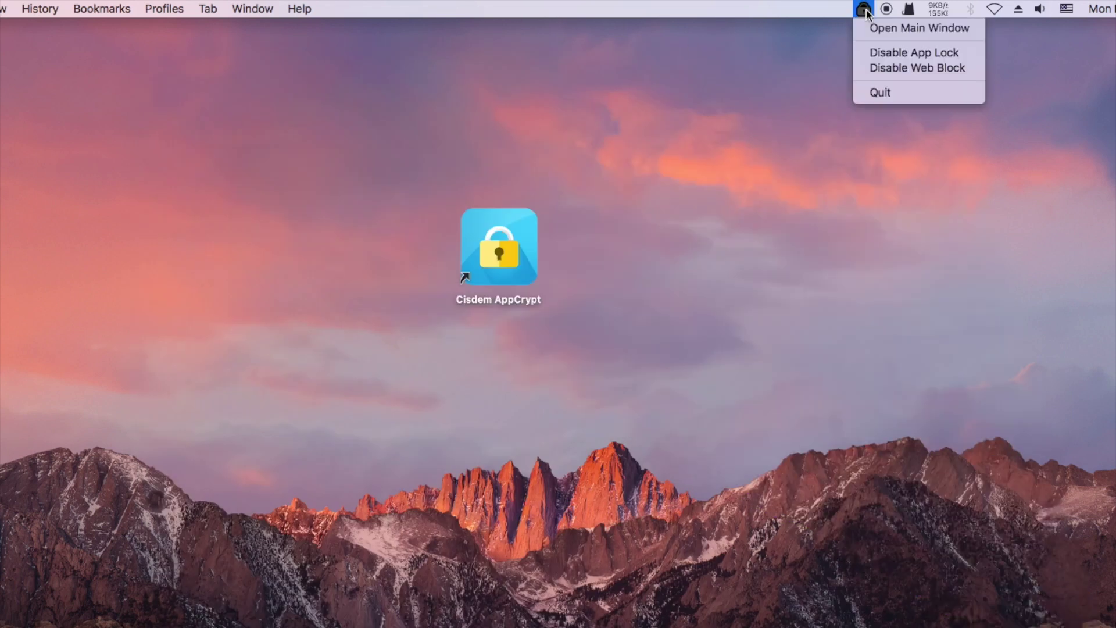
click(866, 26)
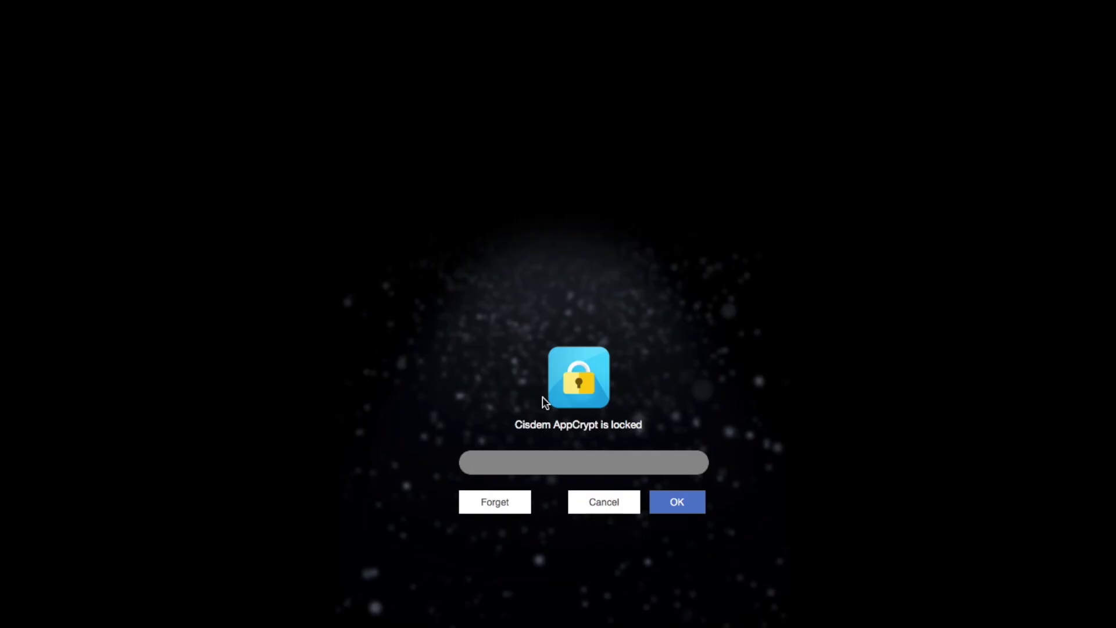
text(•••)
click(684, 508)
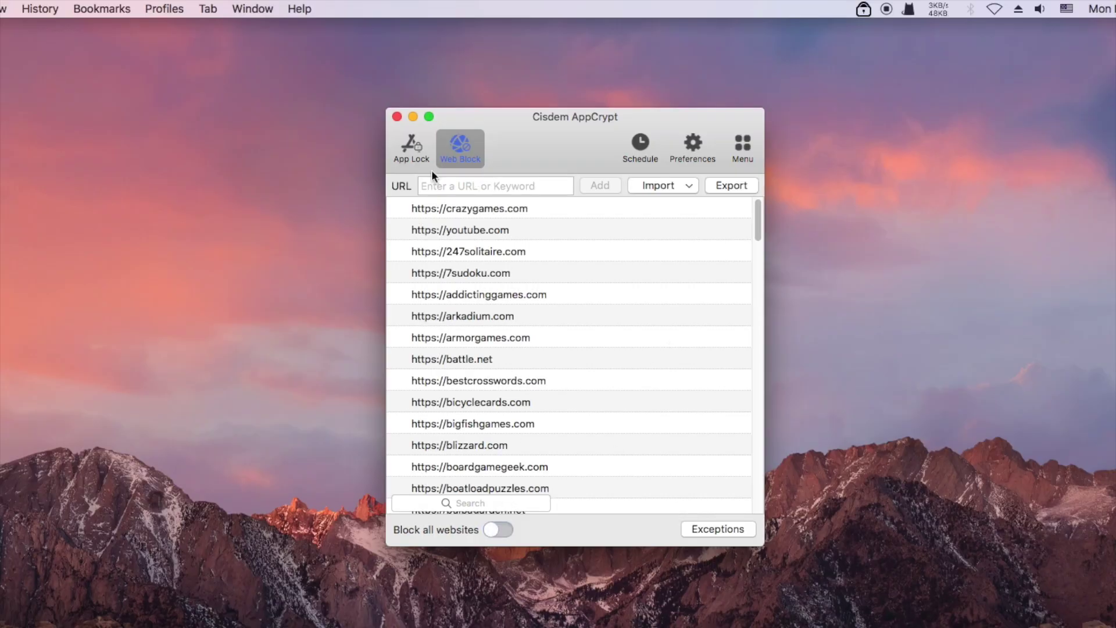
In App Lock, open Roblox's schedule and expand its 12:00 AM–11:59 PM Every Day entry.
click(414, 148)
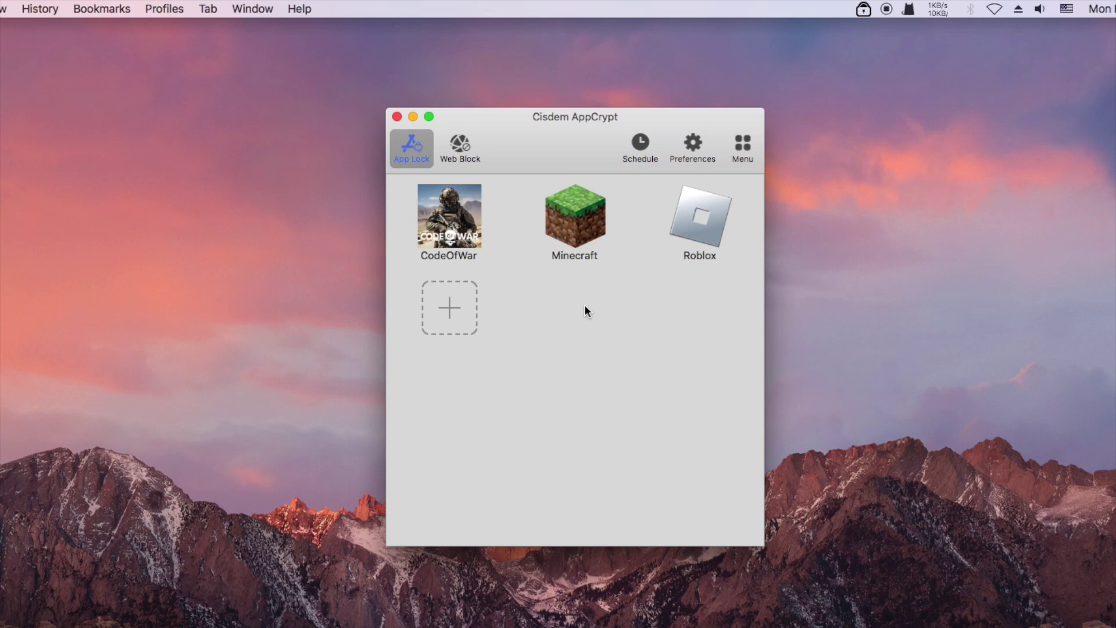
click(706, 223)
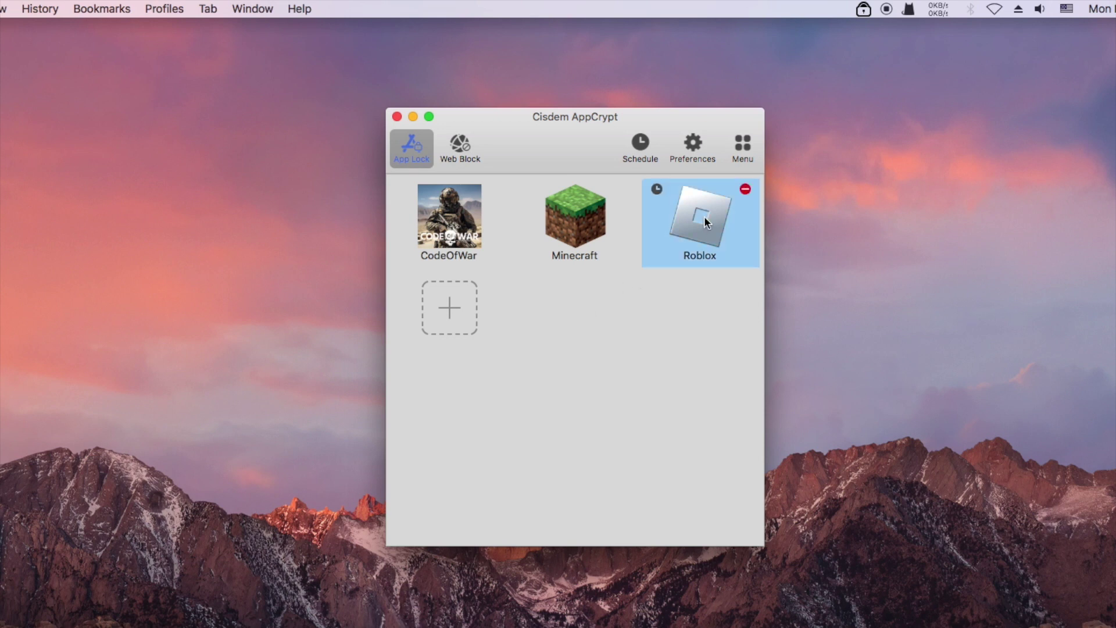
click(656, 190)
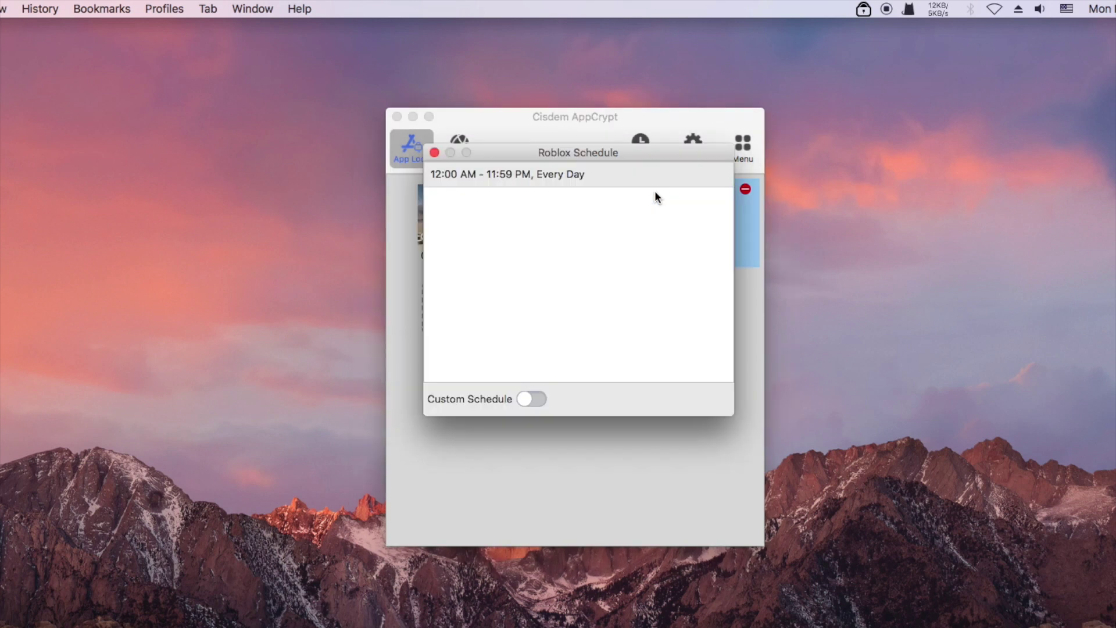
drag(645, 153, 646, 184)
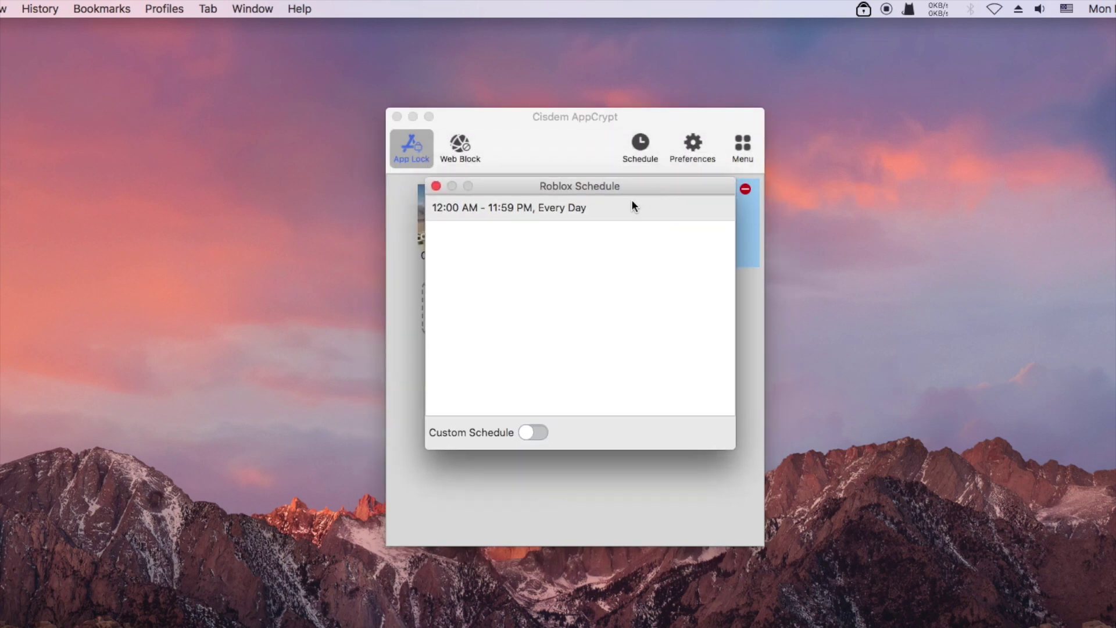
click(587, 212)
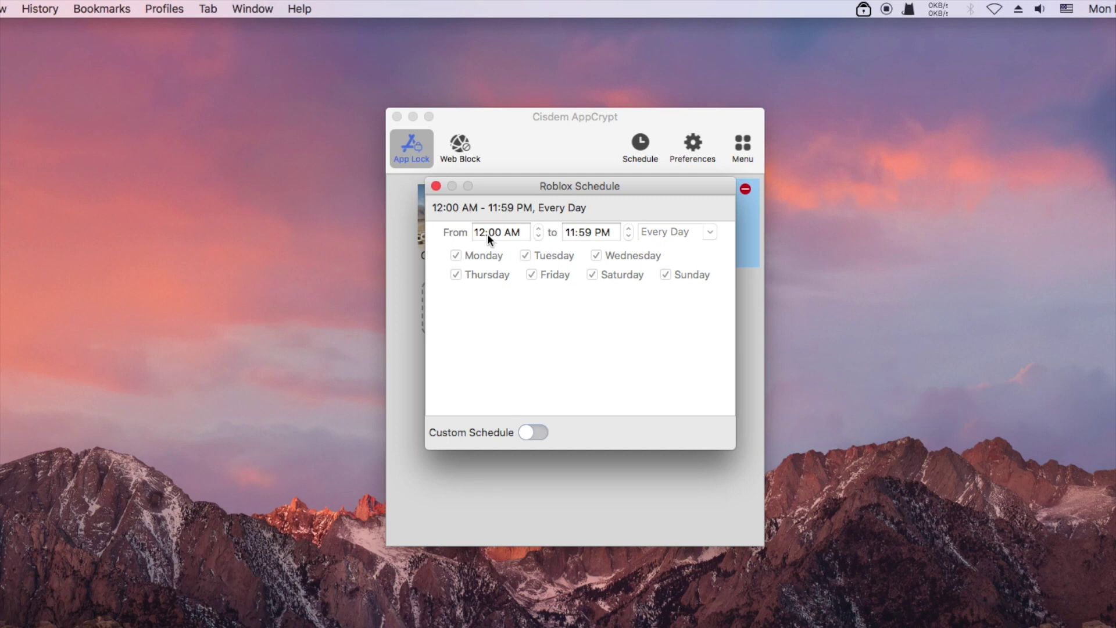
Enable Custom Schedule and change the first Roblox entry to Working Day, 9:00 AM to 8:30 PM.
click(533, 432)
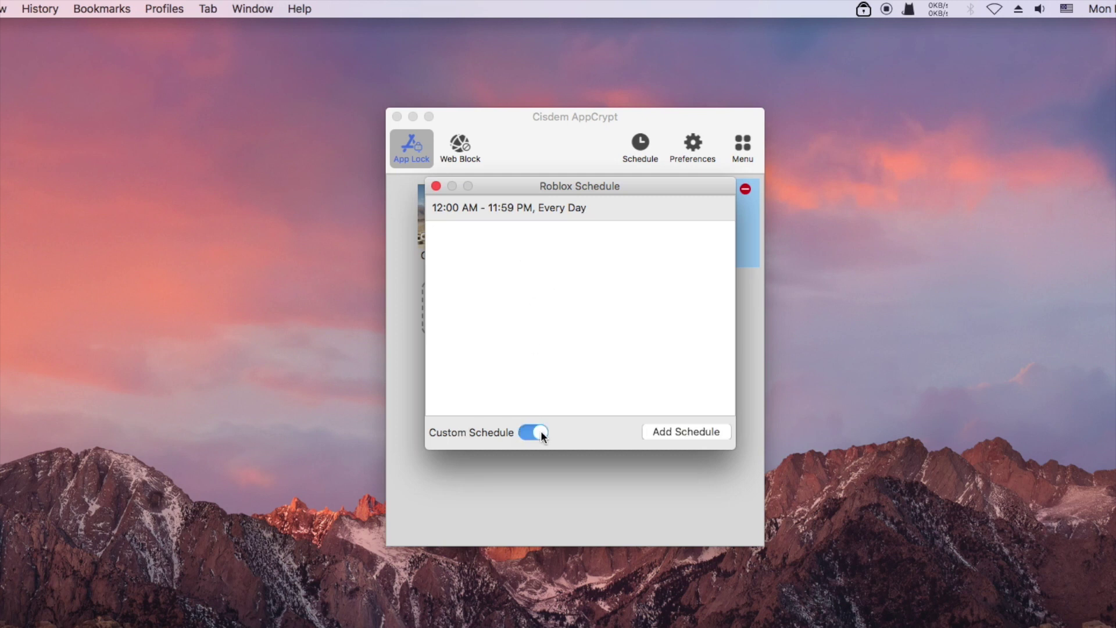
click(599, 208)
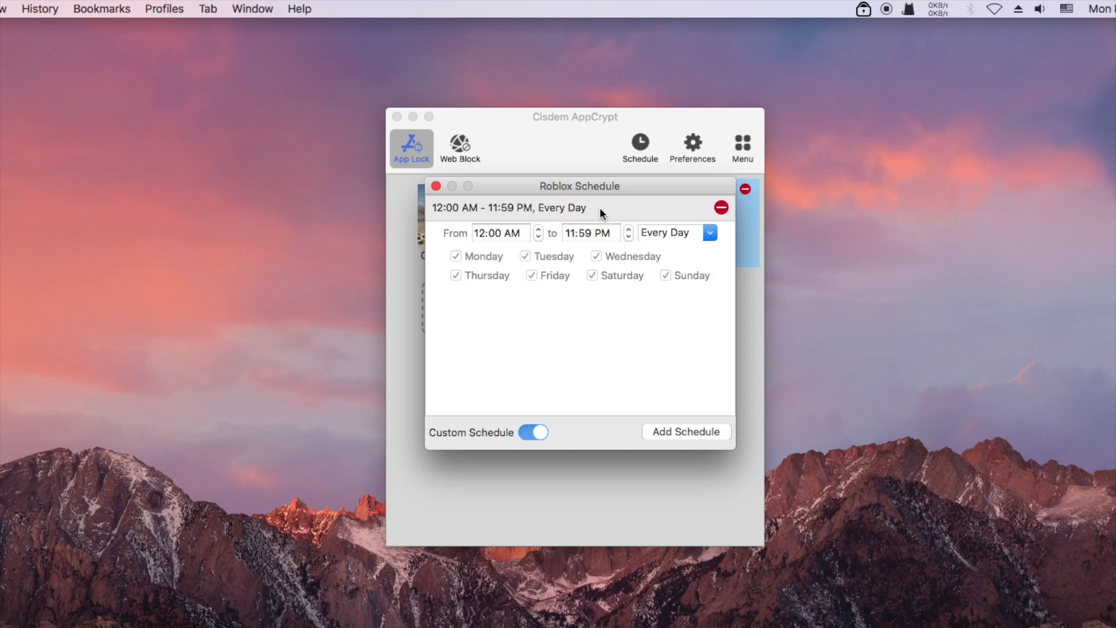
click(712, 233)
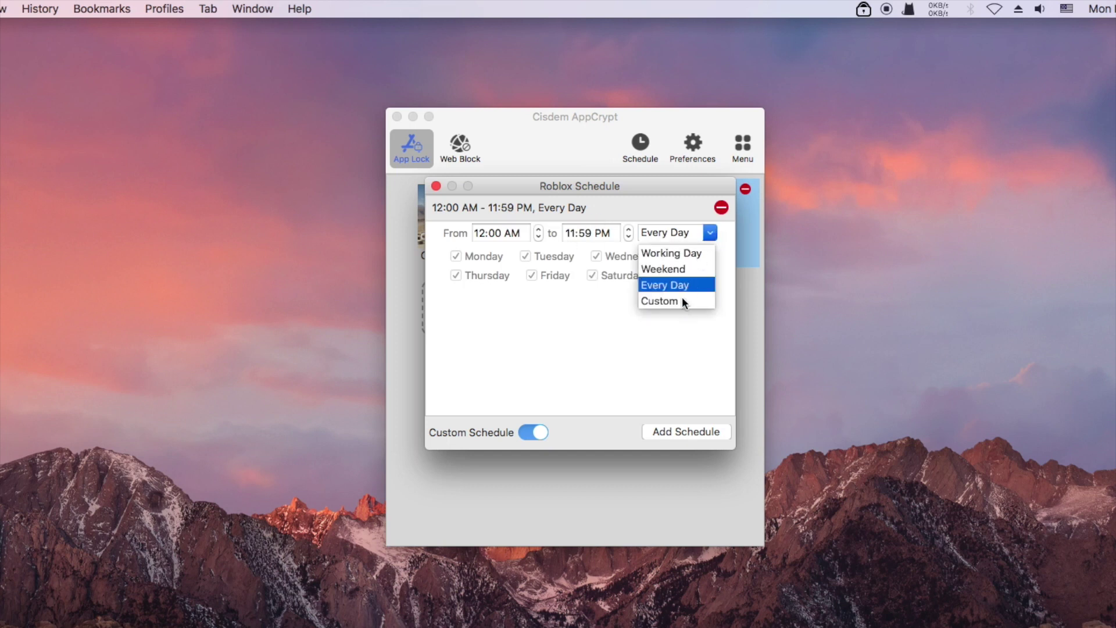
click(687, 254)
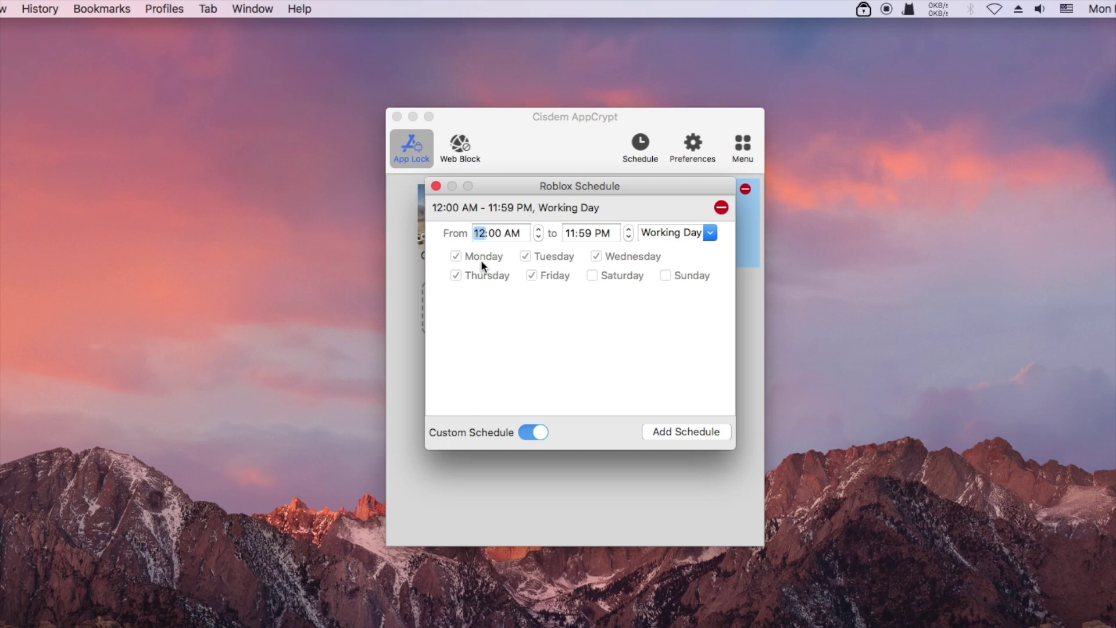
text(9)
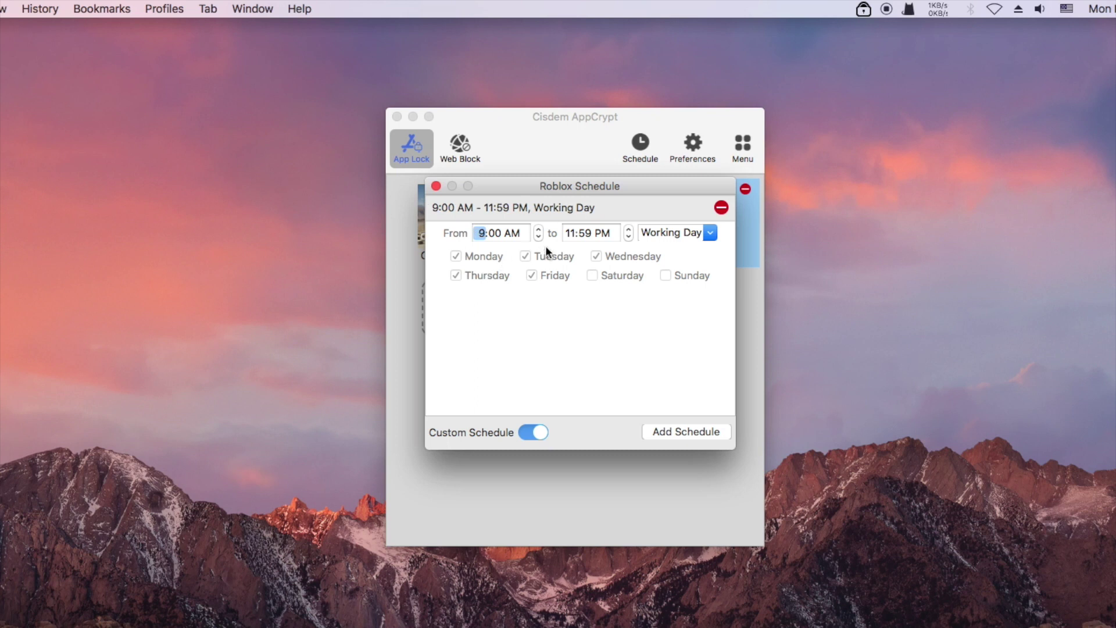
click(574, 232)
text(8:)
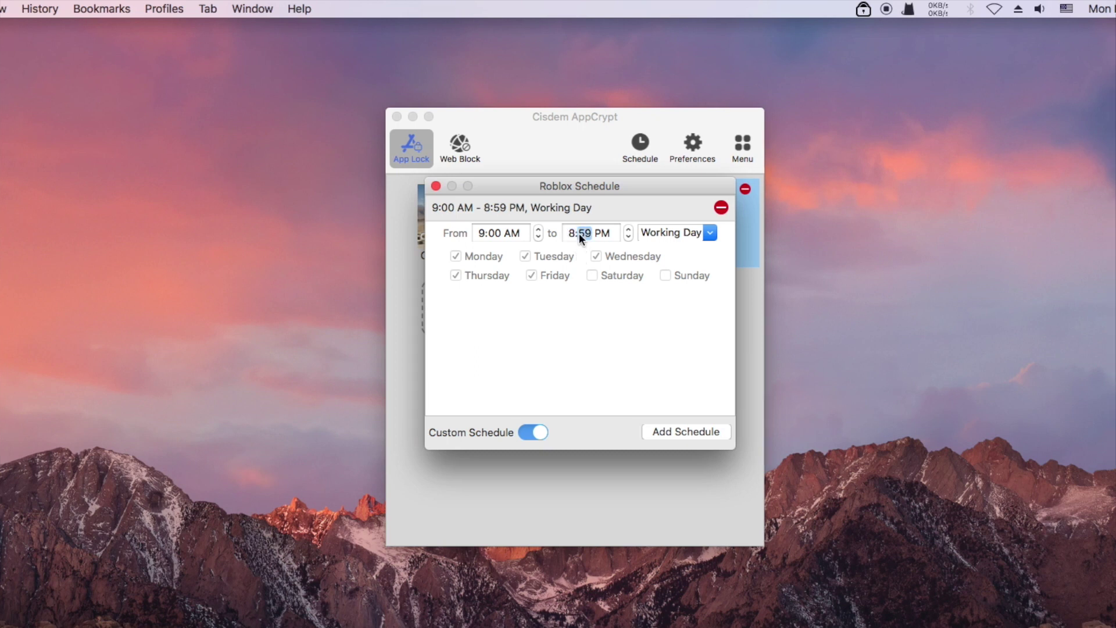
text(30)
click(606, 320)
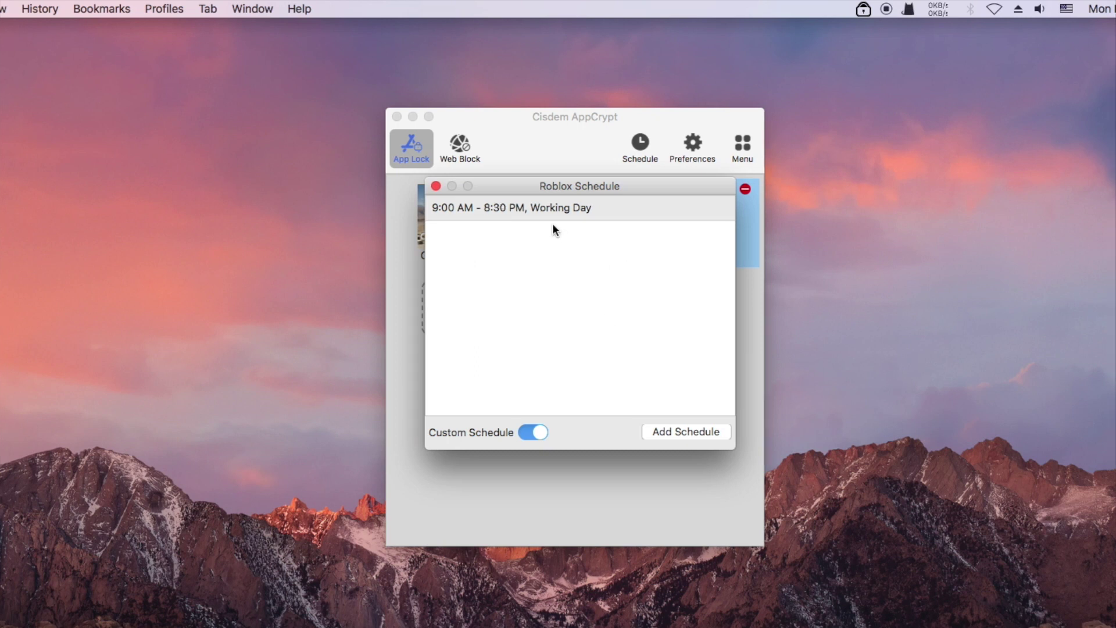
Add a second Roblox schedule for Weekends, 8:00 AM to 6:00 PM.
click(677, 431)
click(709, 258)
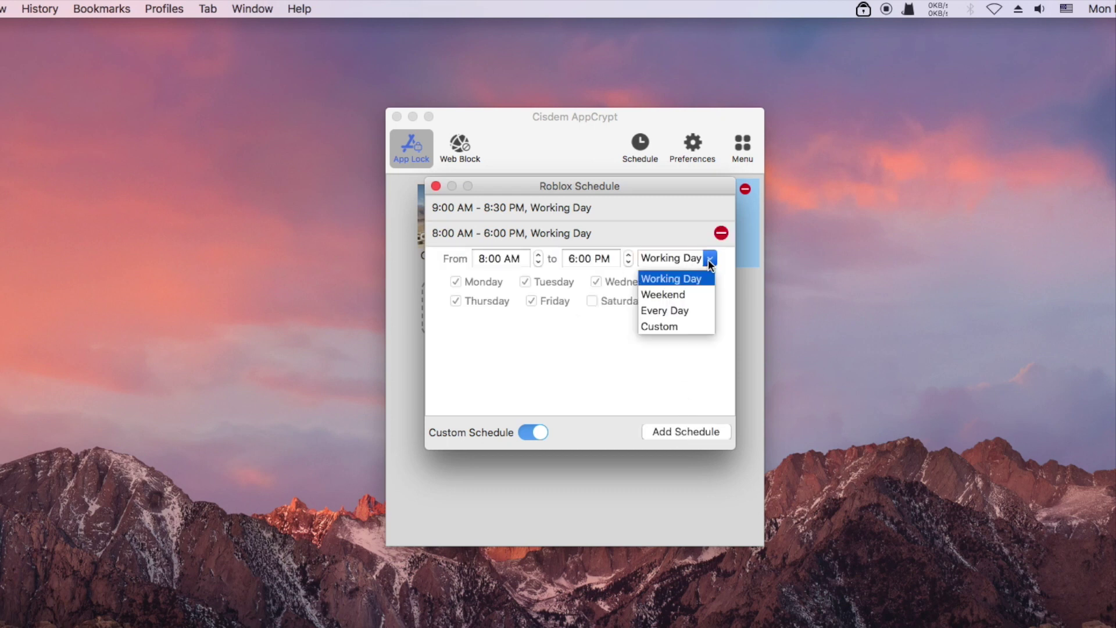
click(678, 295)
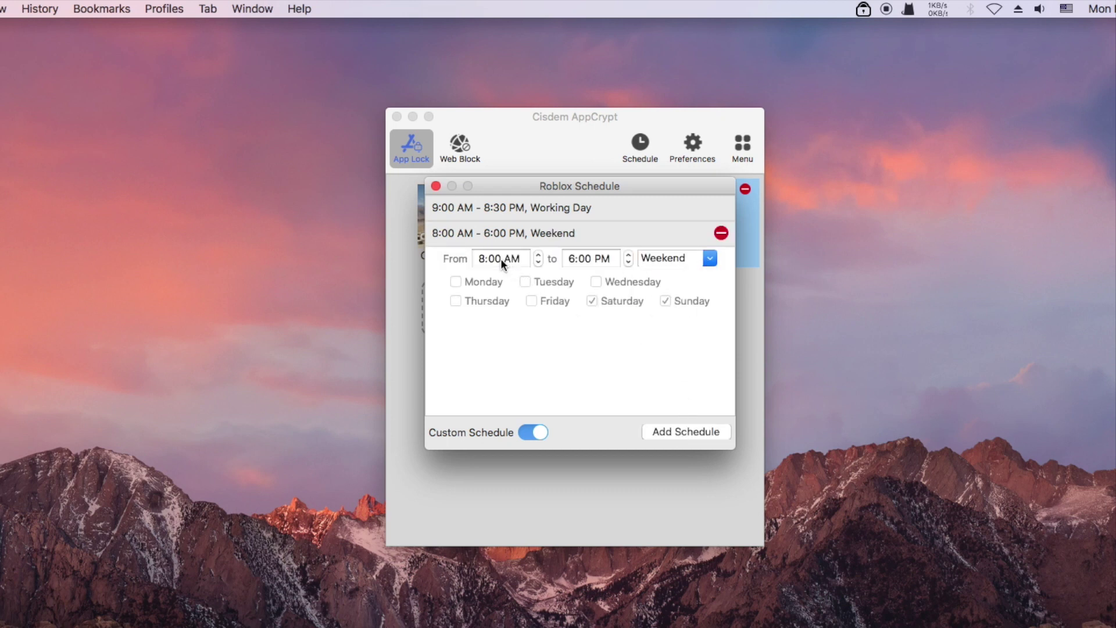